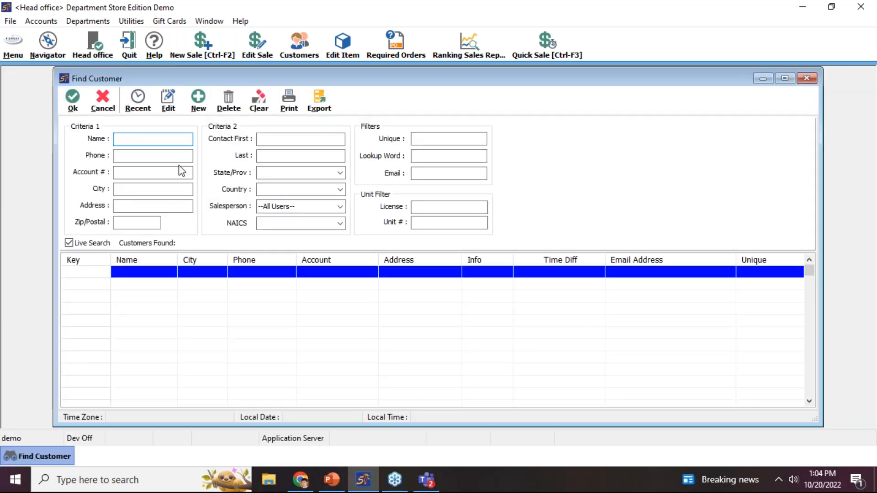
Open Price Schedule Customer from Recent and check its exceptions and its List price schedule
{"action": "left_click", "coordinate": [137, 108]}
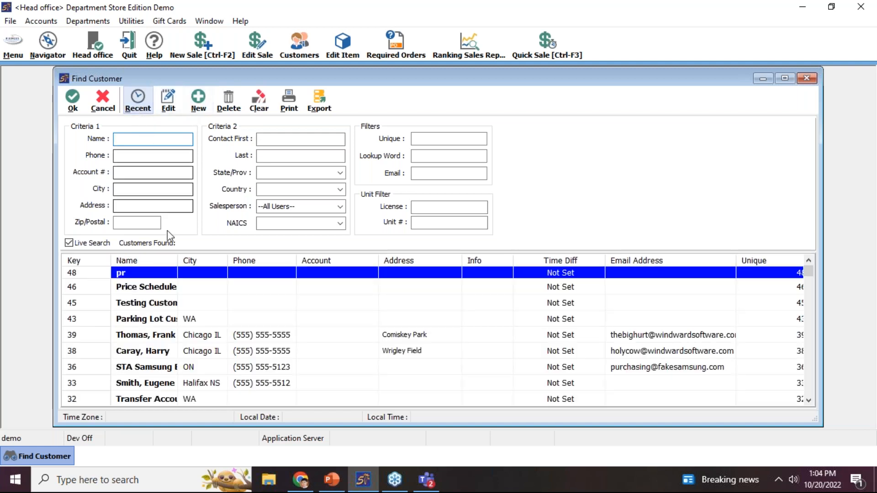
{"action": "left_click", "coordinate": [155, 285]}
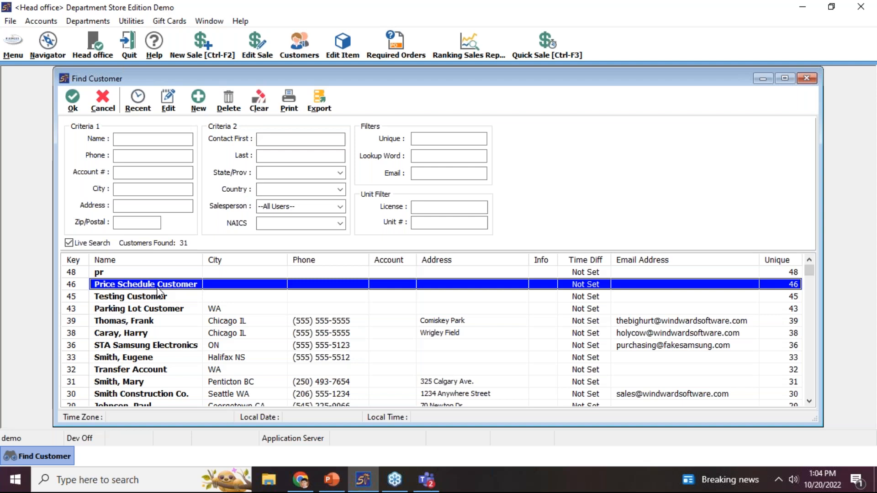
{"action": "double_click", "coordinate": [160, 285]}
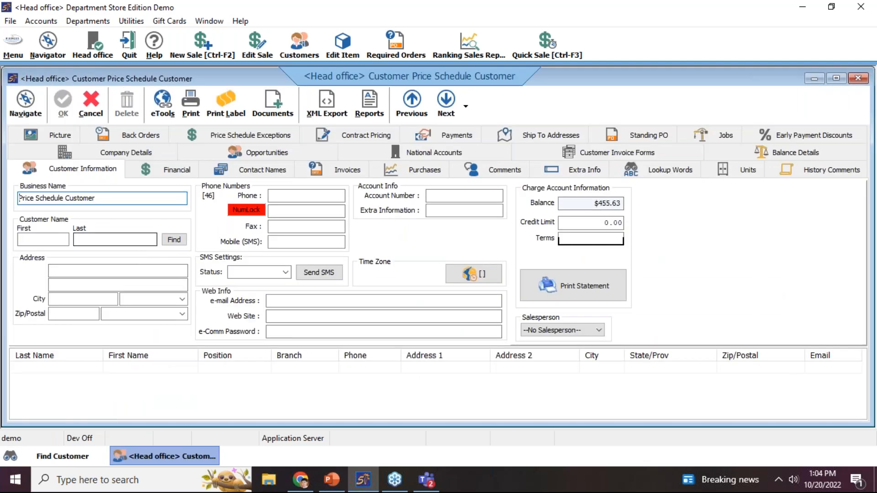
{"action": "left_click", "coordinate": [203, 137]}
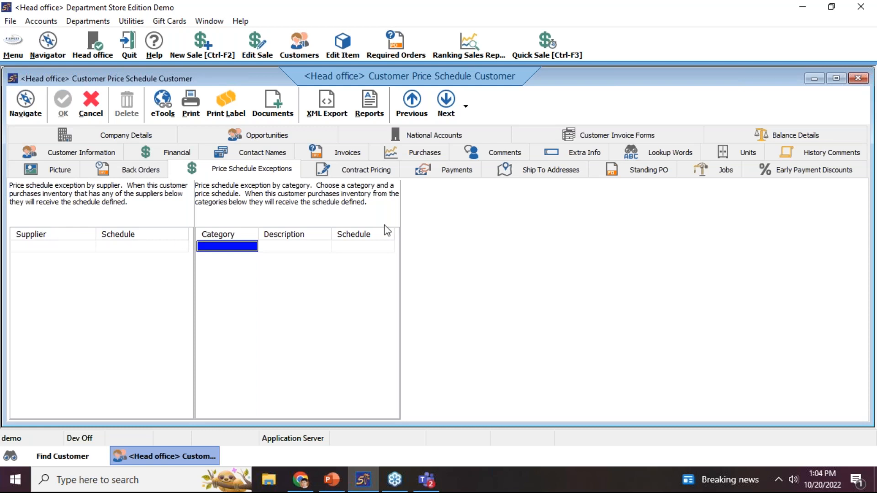
{"action": "left_click", "coordinate": [178, 153]}
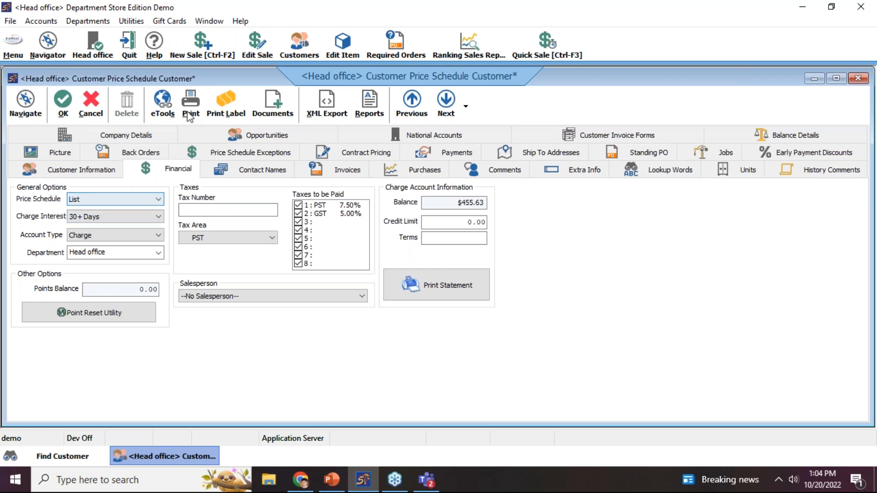
Start an Accounts Receivable sale invoice for Price Schedule Customer
{"action": "left_click", "coordinate": [188, 60]}
{"action": "left_click", "coordinate": [358, 137]}
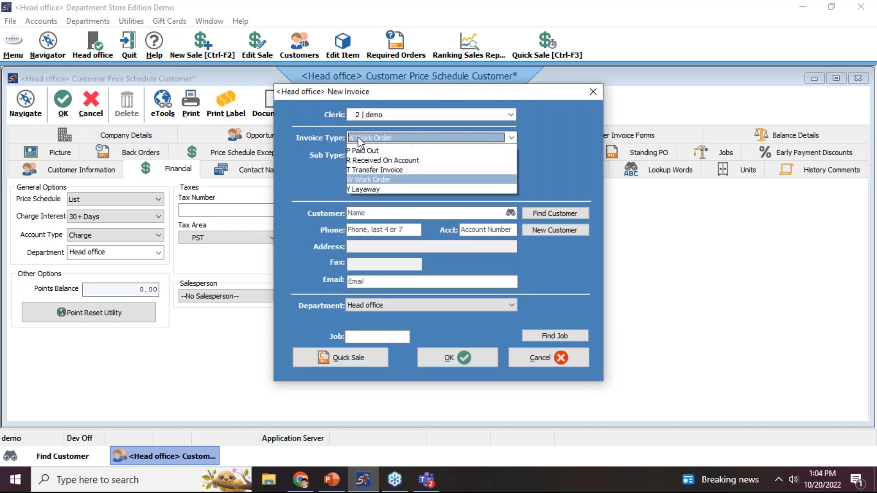
{"action": "left_click", "coordinate": [362, 151]}
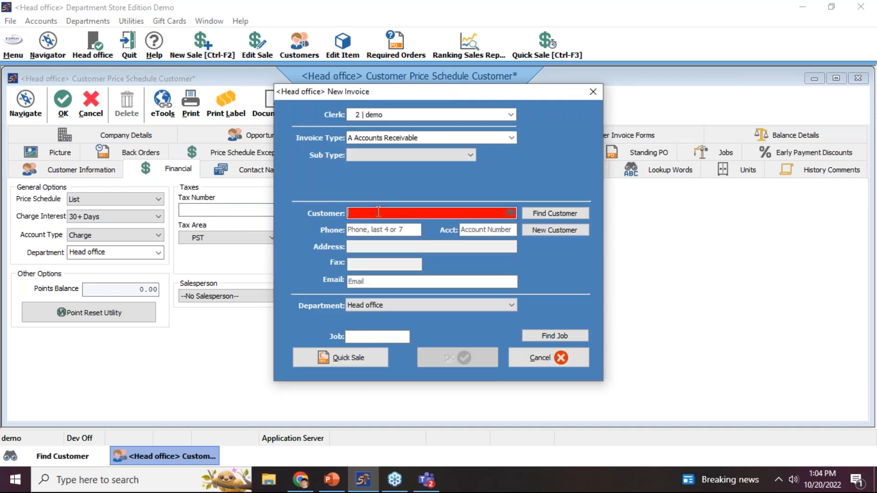
{"action": "left_click", "coordinate": [453, 361]}
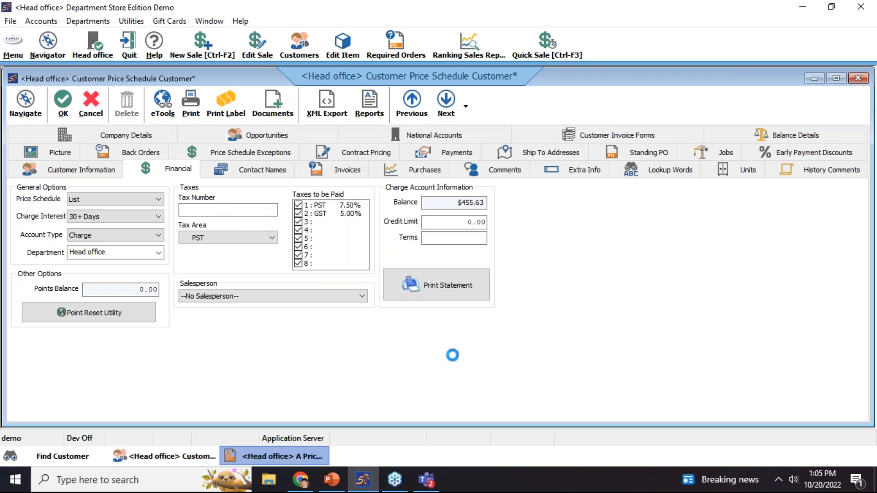
Add PR001 Limited Edition Product from Test Category > Promo Products, totalling $168.75
{"action": "left_click", "coordinate": [91, 117]}
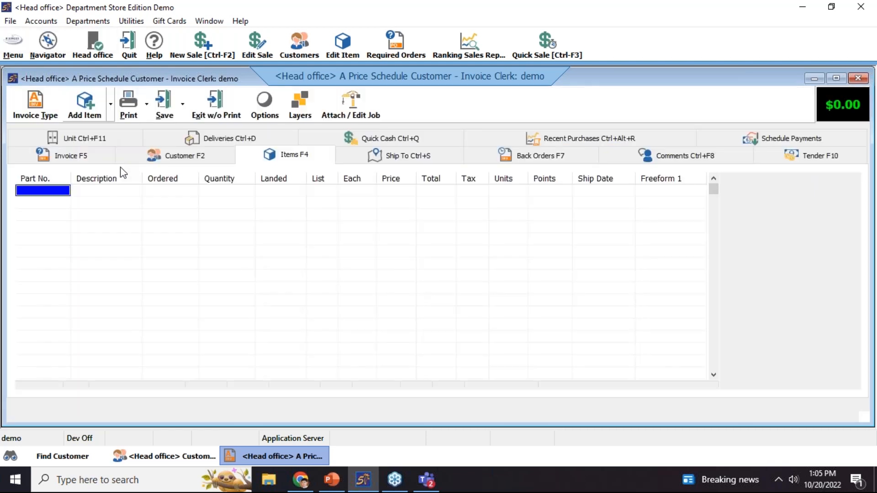
{"action": "left_click", "coordinate": [86, 171]}
{"action": "scroll", "coordinate": [405, 215], "scroll_direction": "down", "scroll_amount": 2}
{"action": "left_click", "coordinate": [362, 315]}
{"action": "double_click", "coordinate": [487, 149]}
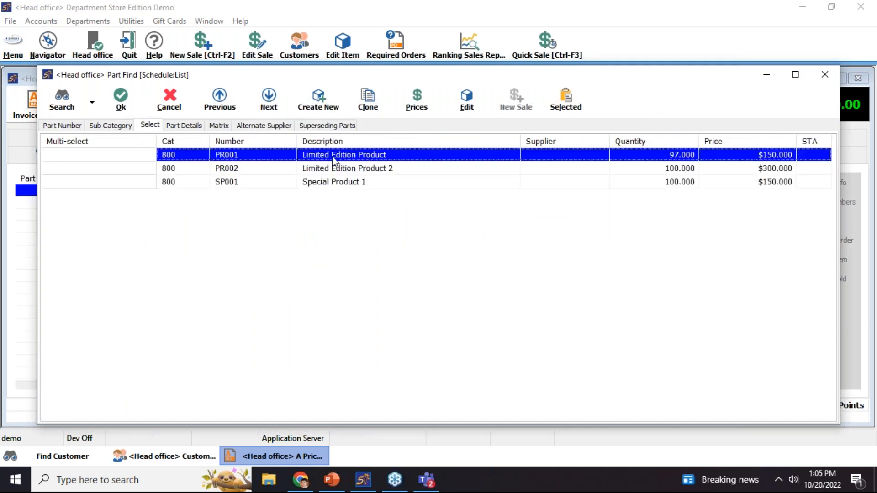
{"action": "double_click", "coordinate": [333, 158]}
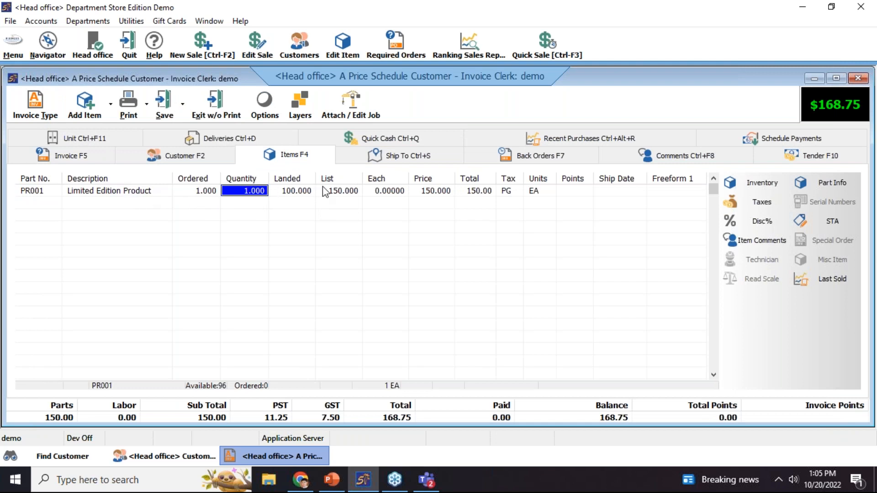
Review PR001's retail price levels (List $150.000), then close the item and return to the invoice
{"action": "left_click", "coordinate": [418, 191]}
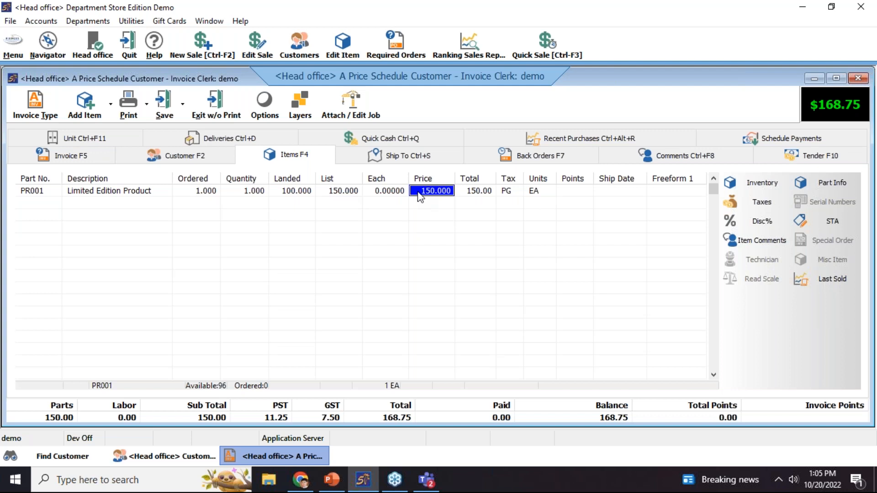
{"action": "left_click", "coordinate": [732, 184]}
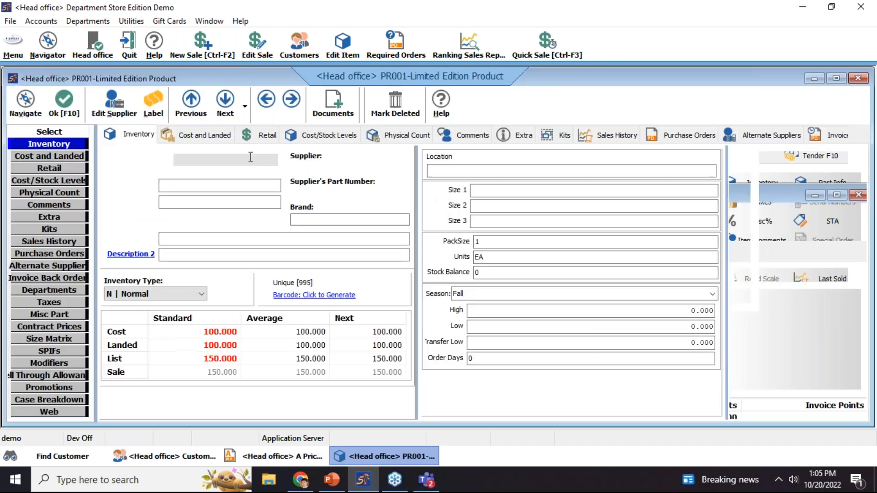
{"action": "left_click", "coordinate": [268, 136]}
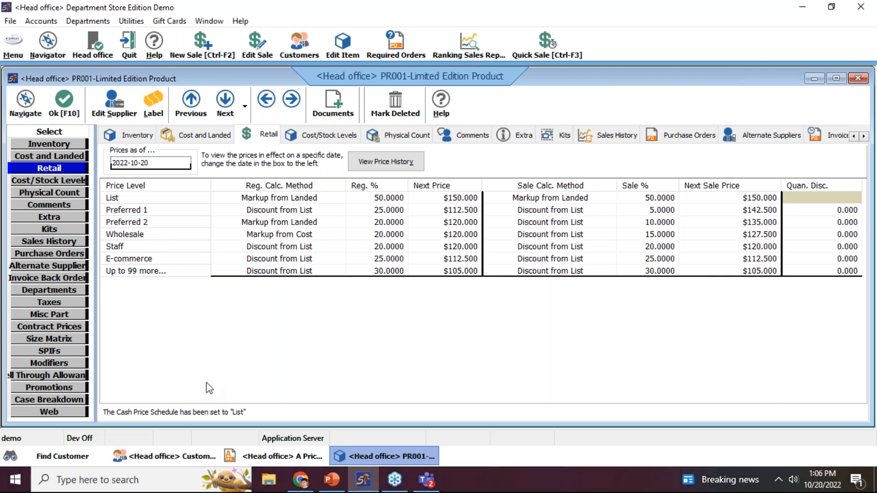
{"action": "left_click", "coordinate": [191, 454]}
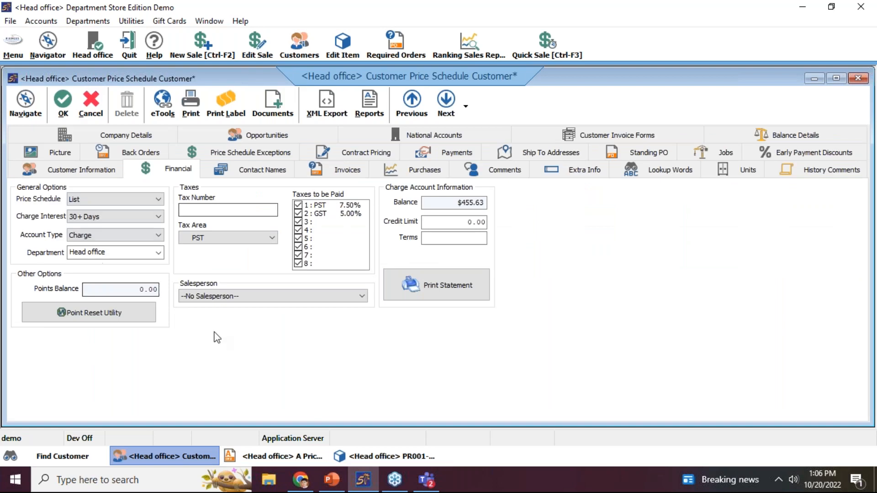
{"action": "left_click", "coordinate": [364, 457]}
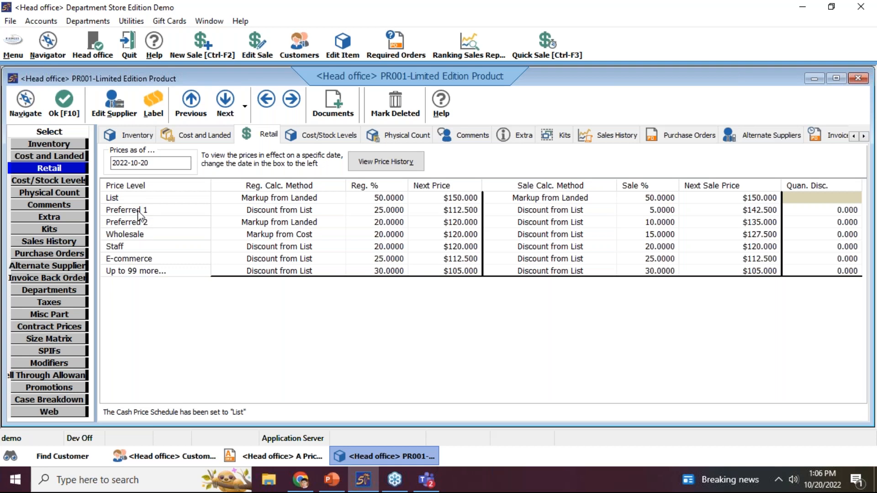
{"action": "left_click", "coordinate": [78, 119]}
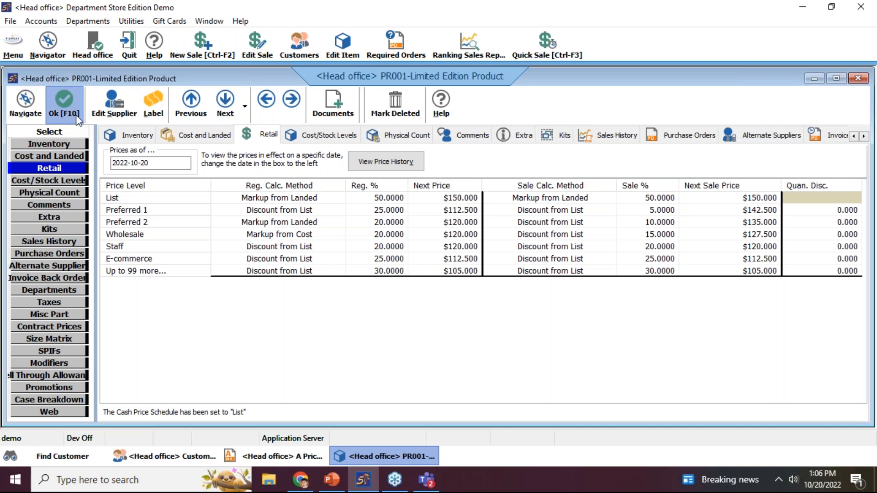
{"action": "left_click", "coordinate": [270, 457]}
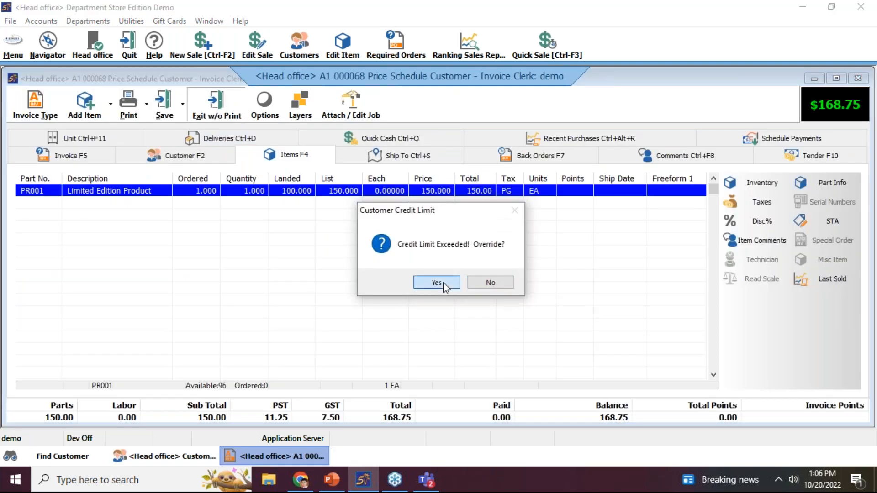
Override the credit limit, then add a Test Category > Promo Products exception at schedule 1 and save
{"action": "left_click", "coordinate": [443, 284]}
{"action": "left_click", "coordinate": [262, 154]}
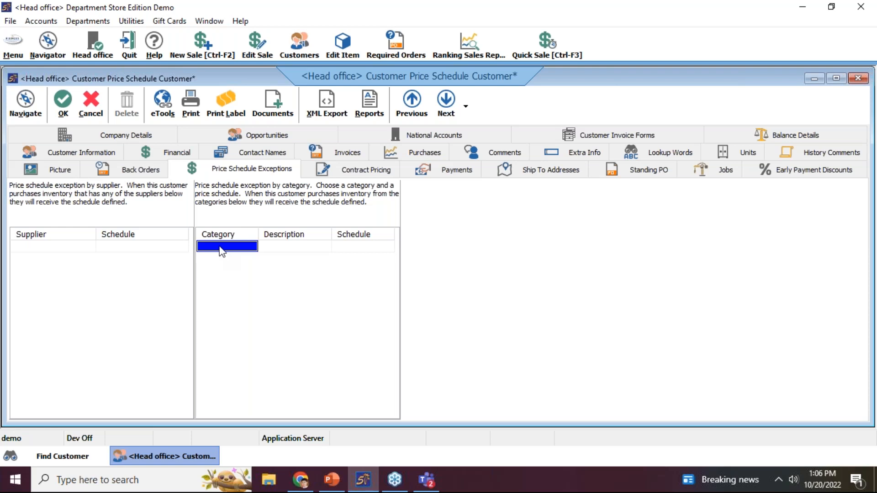
{"action": "double_click", "coordinate": [221, 249]}
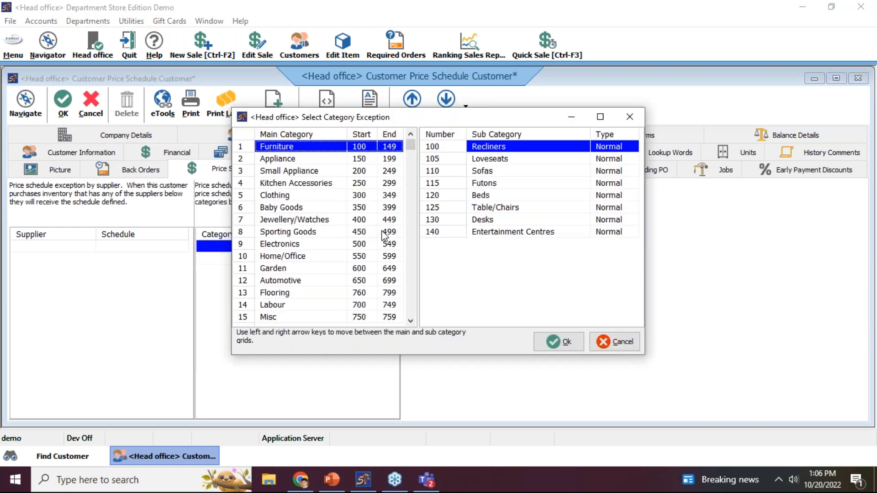
{"action": "scroll", "coordinate": [413, 280], "scroll_direction": "down", "scroll_amount": 1}
{"action": "left_click", "coordinate": [345, 317]}
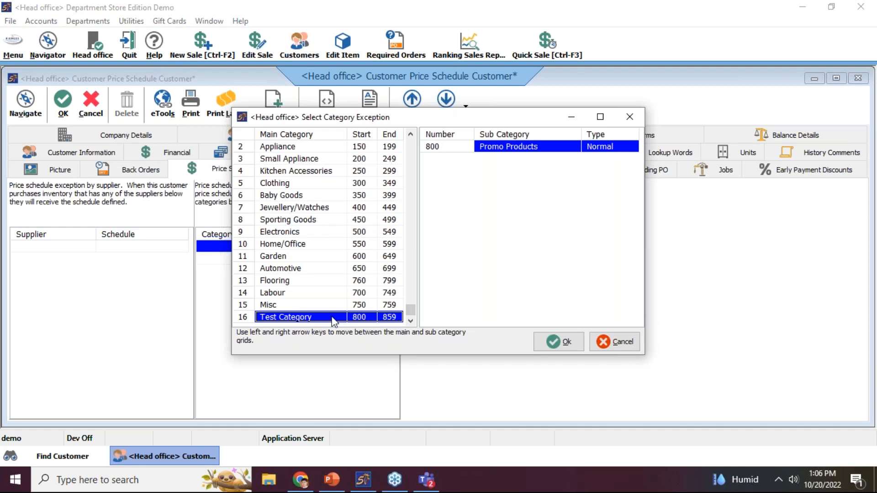
{"action": "left_click", "coordinate": [494, 151]}
{"action": "double_click", "coordinate": [494, 151]}
{"action": "left_click", "coordinate": [377, 249]}
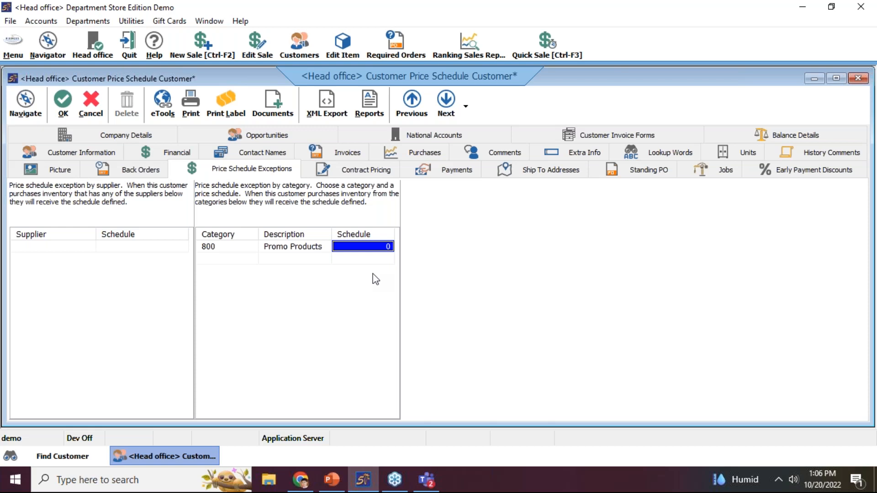
{"action": "type", "text": "1"}
{"action": "key", "text": "Return"}
{"action": "left_click", "coordinate": [64, 102]}
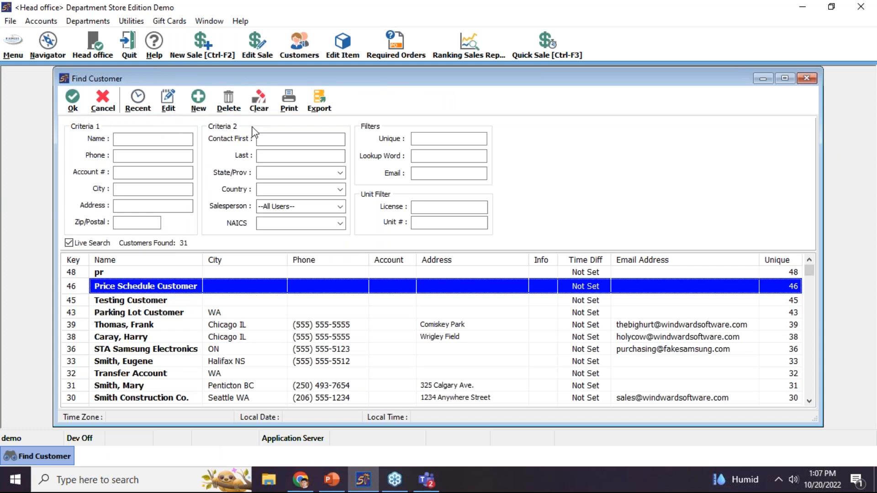
Create a new Accounts Receivable invoice for Price Schedule Customer
{"action": "left_click", "coordinate": [219, 55]}
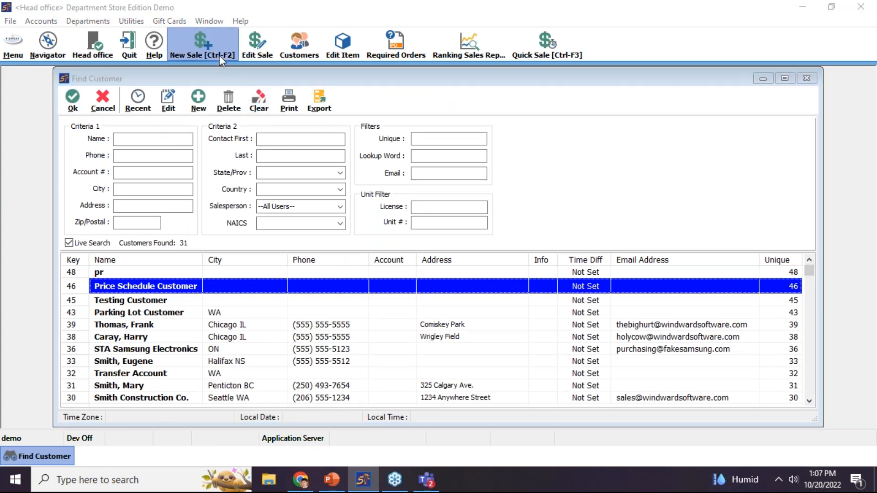
{"action": "left_click", "coordinate": [386, 138]}
{"action": "left_click", "coordinate": [387, 151]}
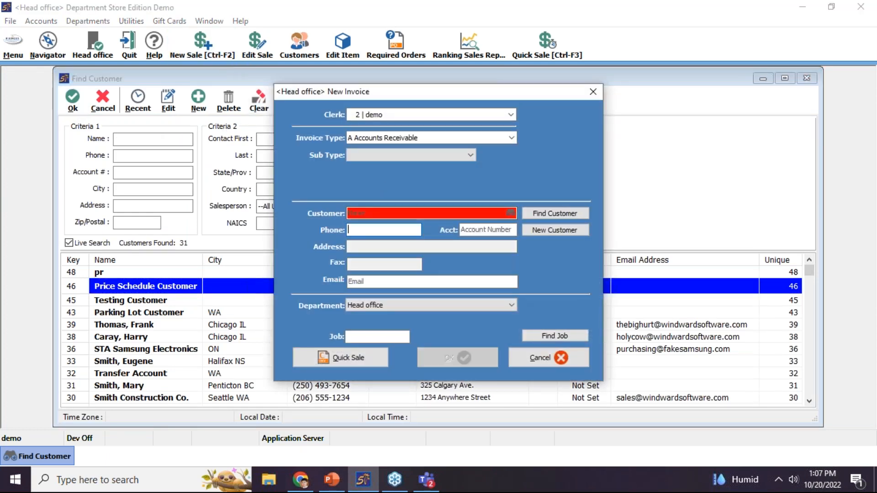
{"action": "left_click", "coordinate": [380, 214]}
{"action": "type", "text": "Price Schedule Customer"}
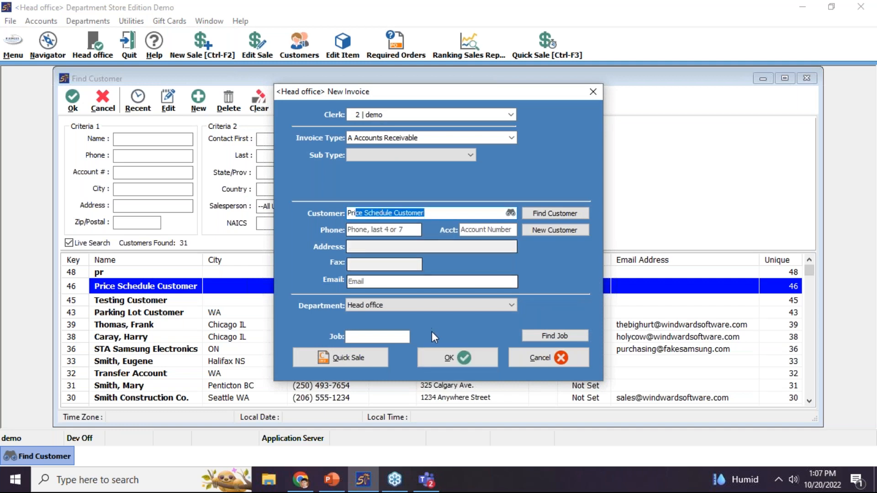
{"action": "key", "text": "Return"}
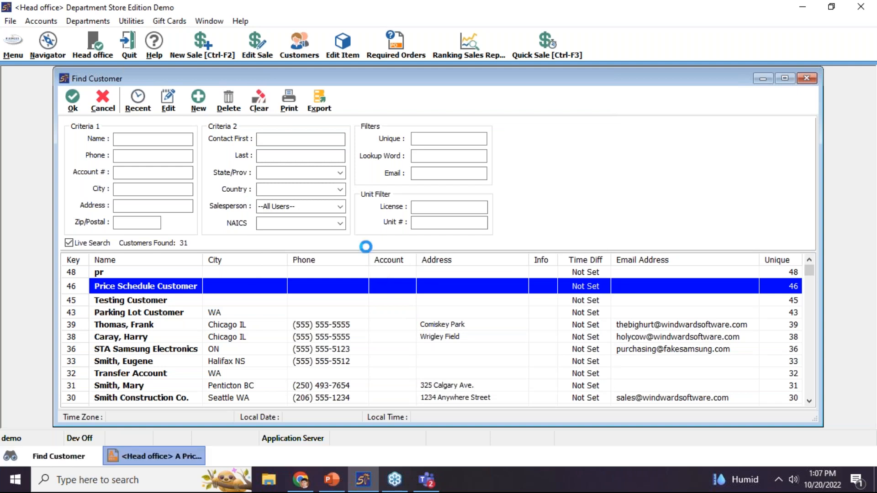
Add PR001 Limited Edition Product from sub category 800 at 112.50
{"action": "left_click", "coordinate": [104, 112]}
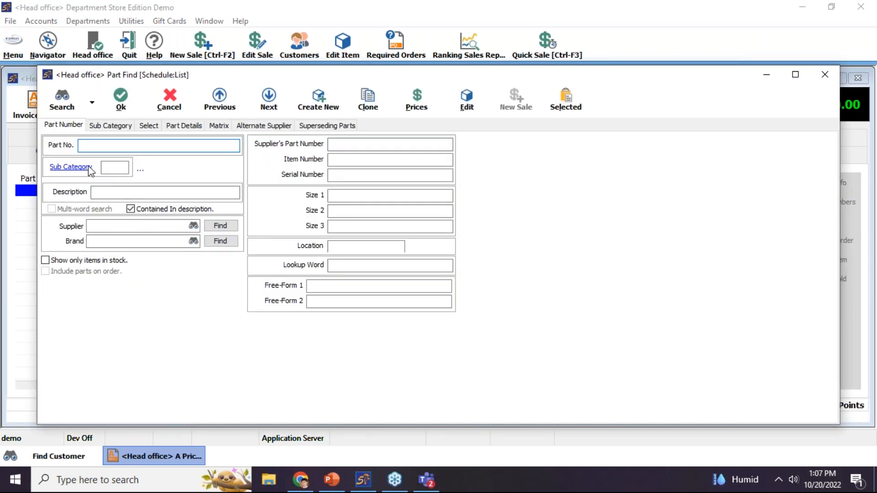
{"action": "left_click", "coordinate": [91, 169]}
{"action": "scroll", "coordinate": [413, 282], "scroll_direction": "down", "scroll_amount": 1}
{"action": "left_click", "coordinate": [363, 318]}
{"action": "double_click", "coordinate": [486, 149]}
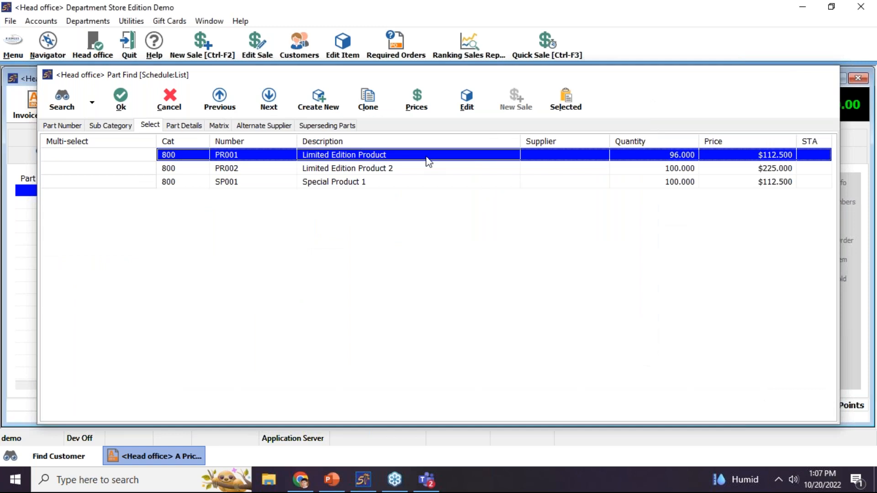
{"action": "double_click", "coordinate": [428, 162]}
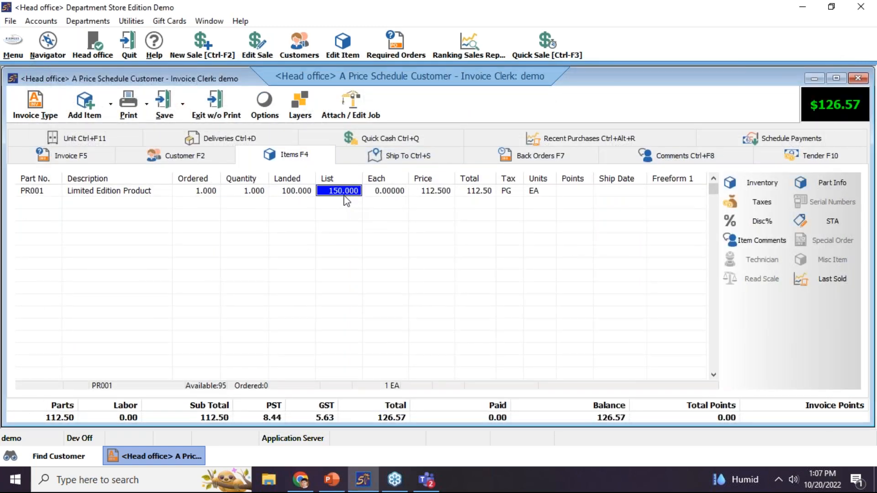
Check PR001's 112.50 price against its retail levels, then begin adding another part by category
{"action": "left_click", "coordinate": [415, 195]}
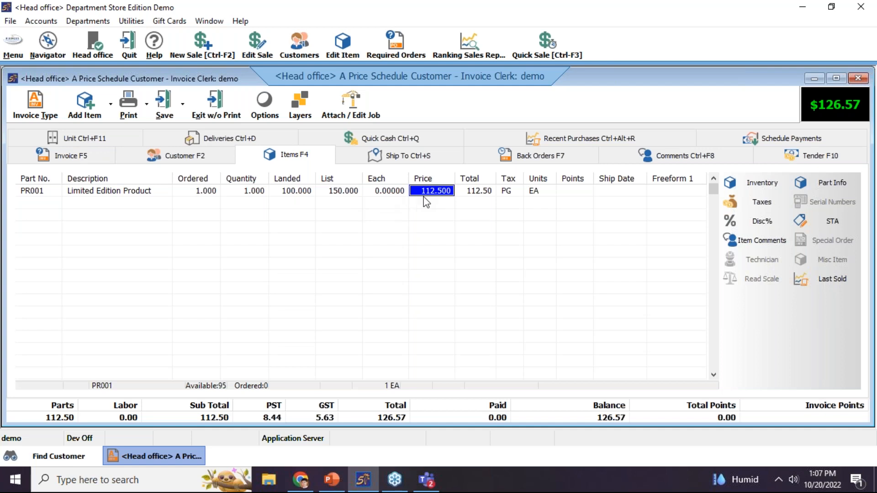
{"action": "key", "text": "F5"}
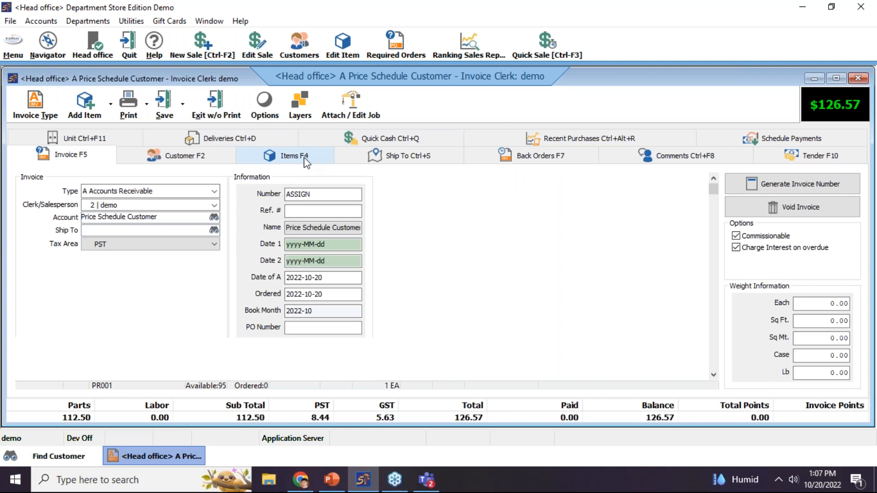
{"action": "left_click", "coordinate": [294, 154]}
{"action": "left_click", "coordinate": [759, 183]}
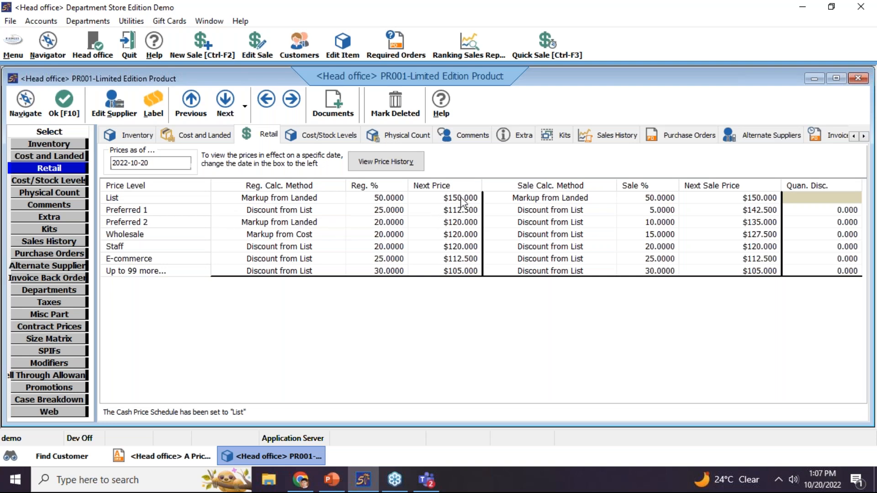
{"action": "left_click", "coordinate": [165, 456]}
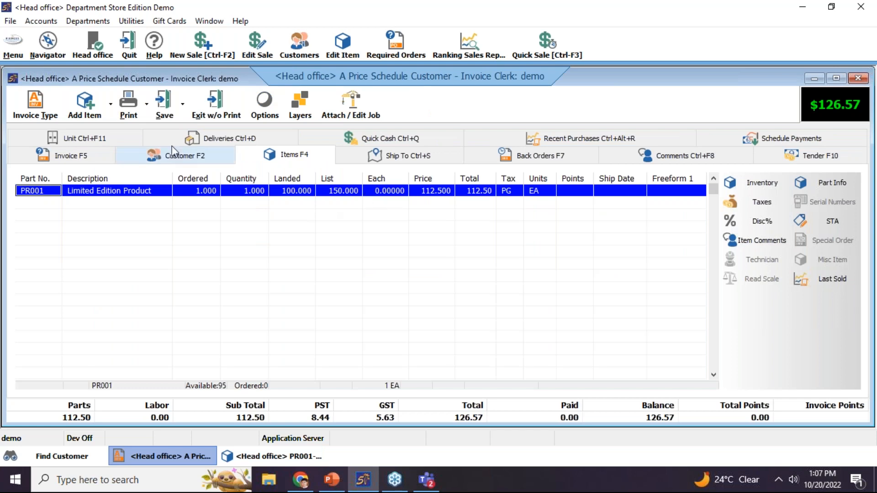
{"action": "left_click", "coordinate": [89, 120]}
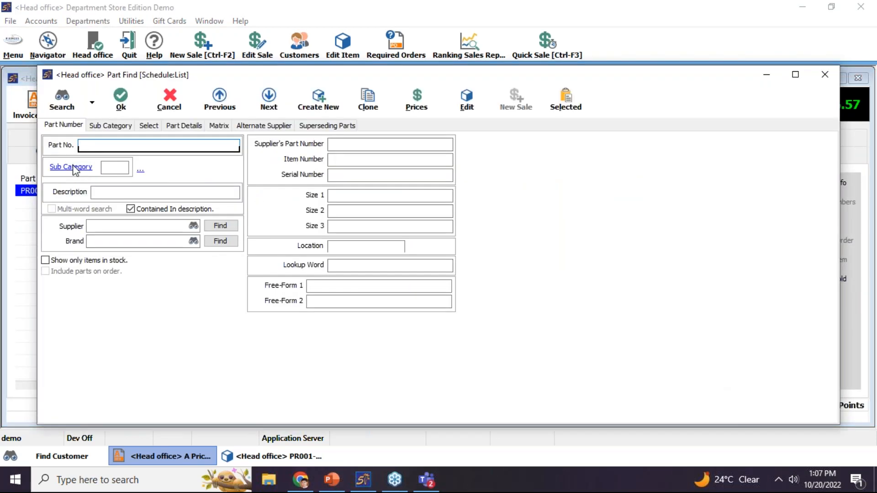
{"action": "left_click", "coordinate": [74, 170]}
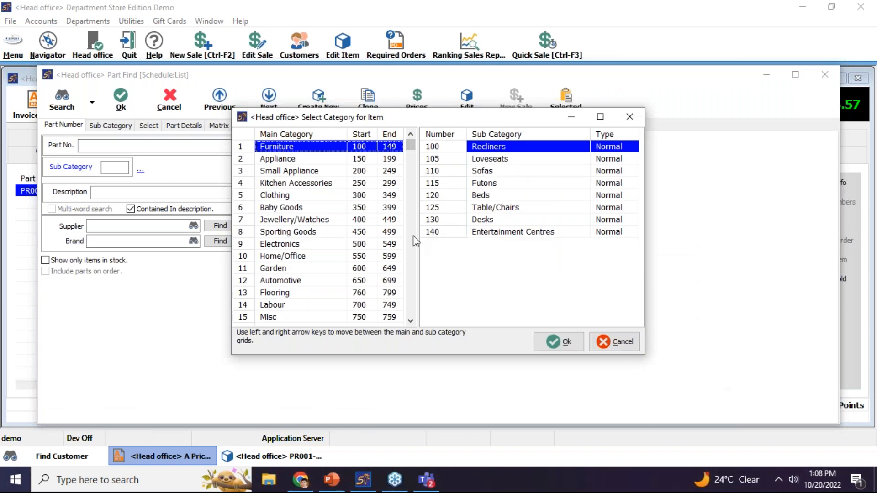
Add PR002 Limited Edition Product 2 at 225.00 (list 300.000), then delete lines and discard the invoice
{"action": "left_click", "coordinate": [338, 324]}
{"action": "double_click", "coordinate": [502, 147]}
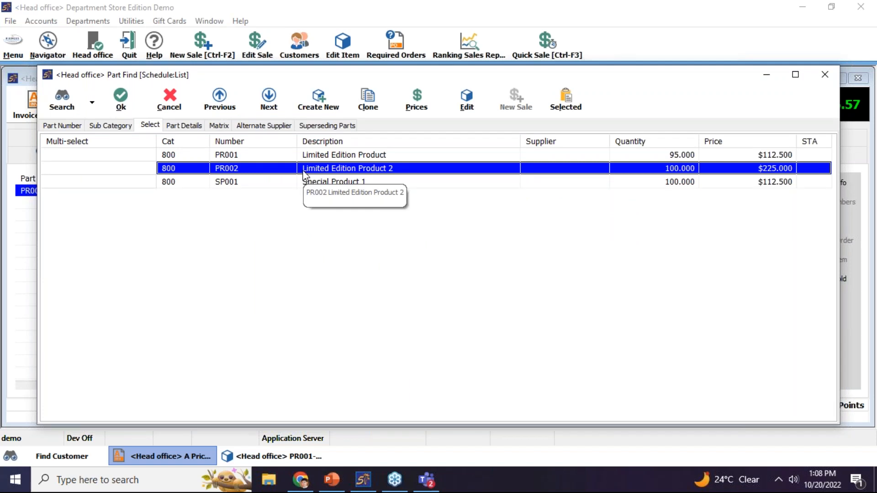
{"action": "double_click", "coordinate": [304, 172]}
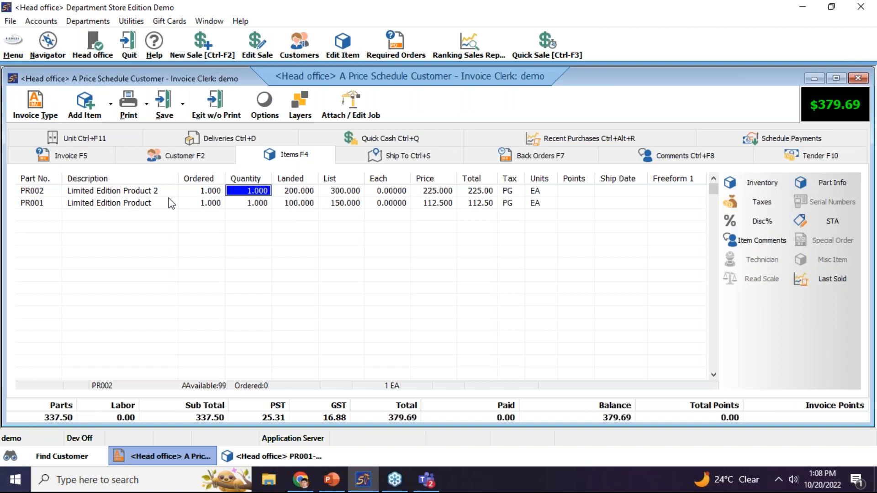
{"action": "left_click", "coordinate": [331, 194]}
{"action": "left_click", "coordinate": [427, 192]}
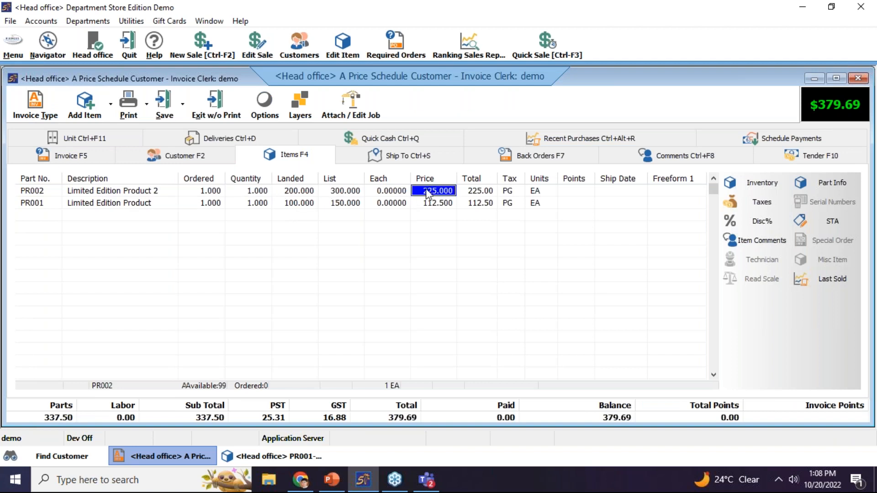
{"action": "key", "text": "ctrl+Delete"}
{"action": "key", "text": "ctrl+Delete"}
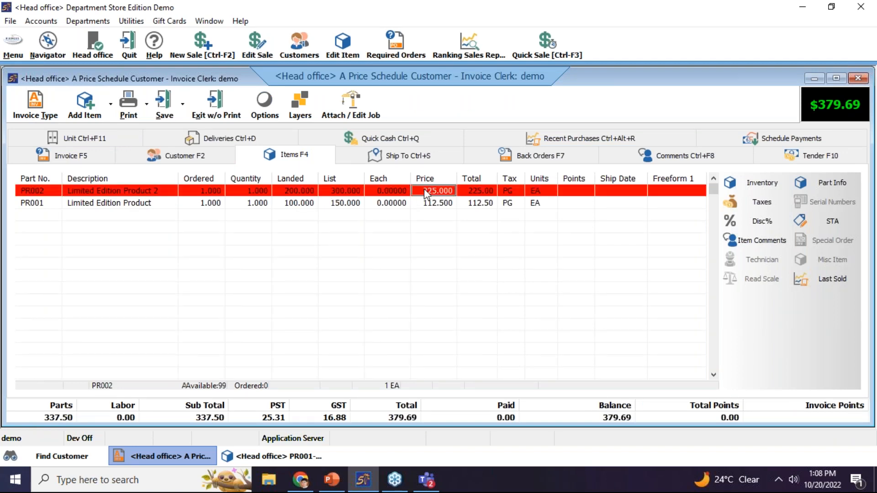
{"action": "left_click", "coordinate": [214, 106]}
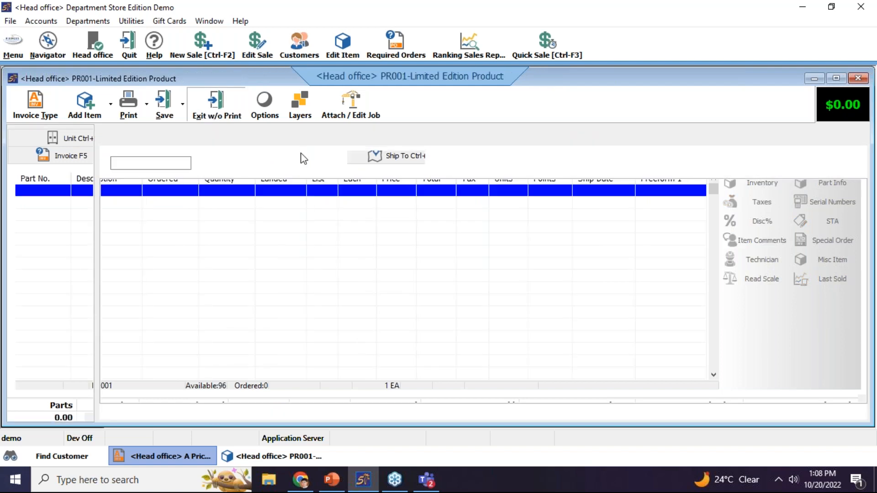
Close PR001 and delete the customer's Promo Products category exception
{"action": "left_click", "coordinate": [63, 103]}
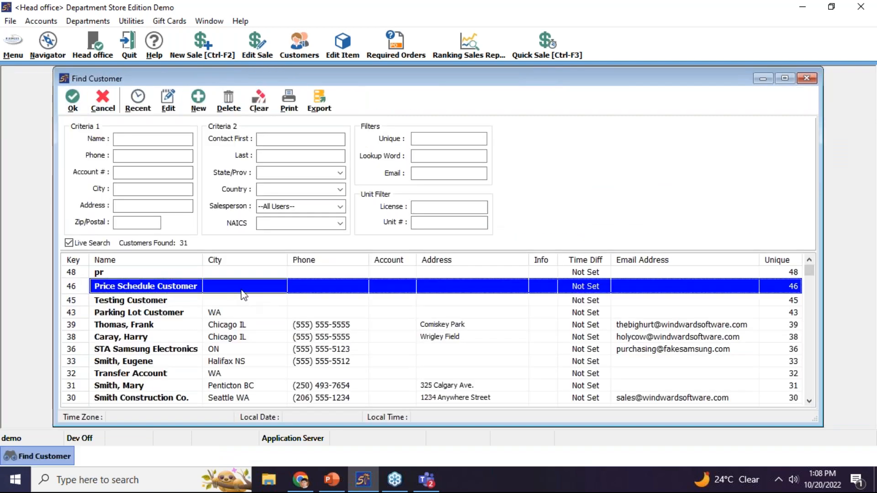
{"action": "key", "text": "Return"}
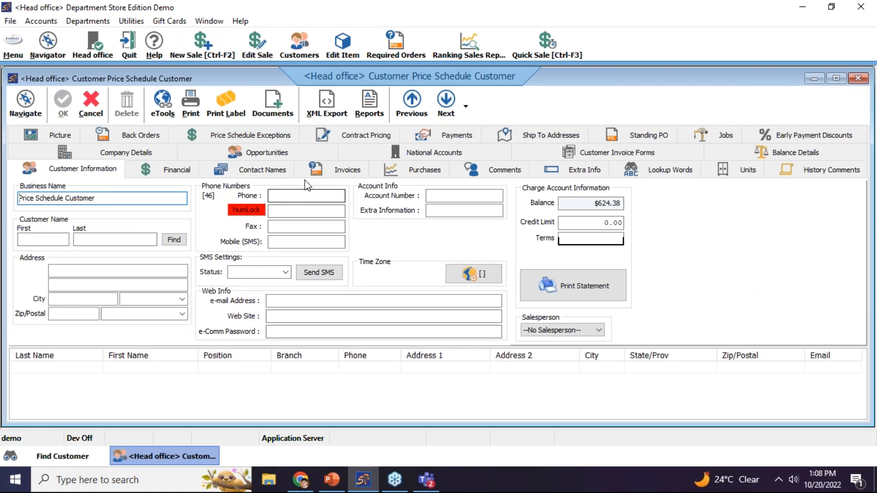
{"action": "left_click", "coordinate": [271, 138]}
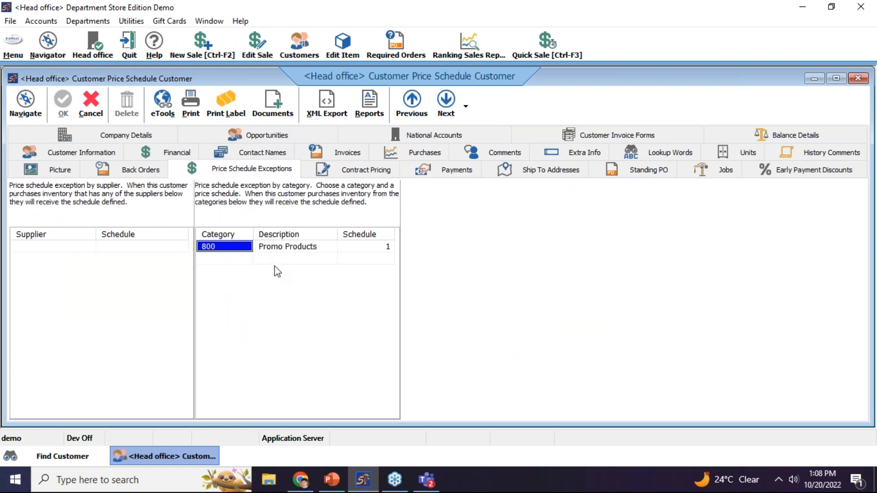
{"action": "key", "text": "ctrl+Delete"}
Add a Best Supplier price exception at schedule 2 and save the customer
{"action": "left_click", "coordinate": [60, 248]}
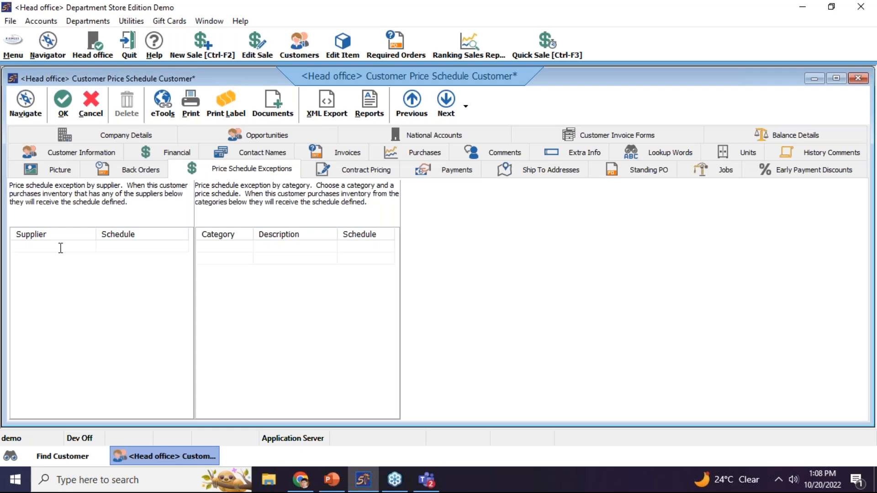
{"action": "key", "text": "Return"}
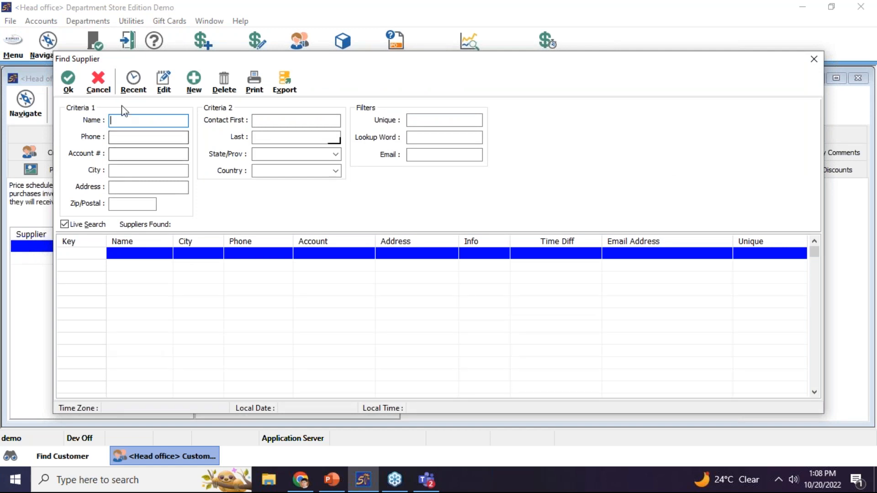
{"action": "left_click", "coordinate": [133, 94]}
{"action": "double_click", "coordinate": [138, 254]}
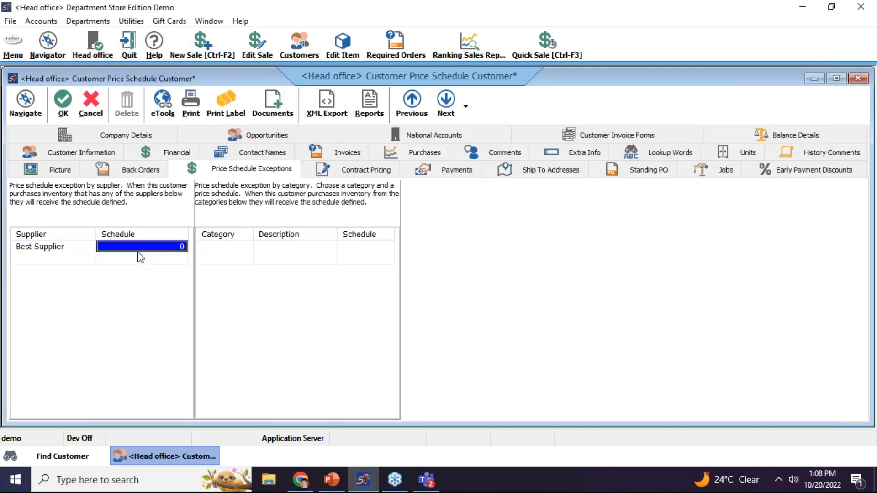
{"action": "type", "text": "2"}
{"action": "key", "text": "Return"}
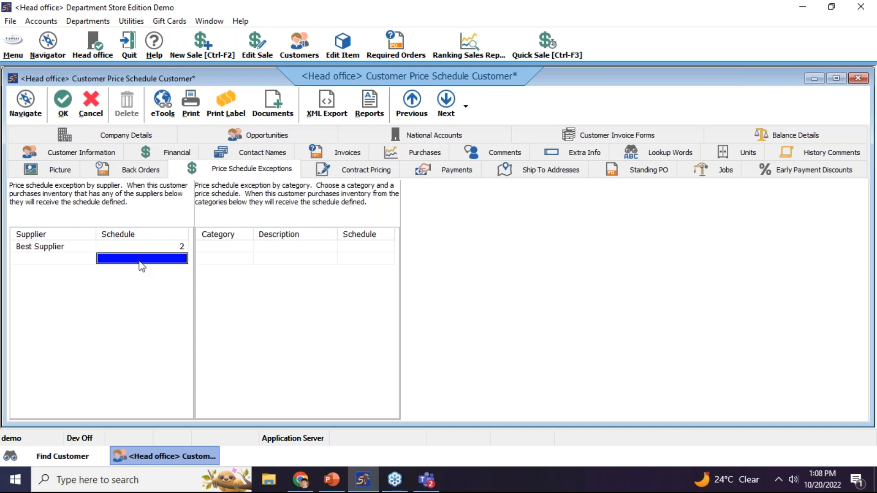
{"action": "left_click", "coordinate": [72, 118]}
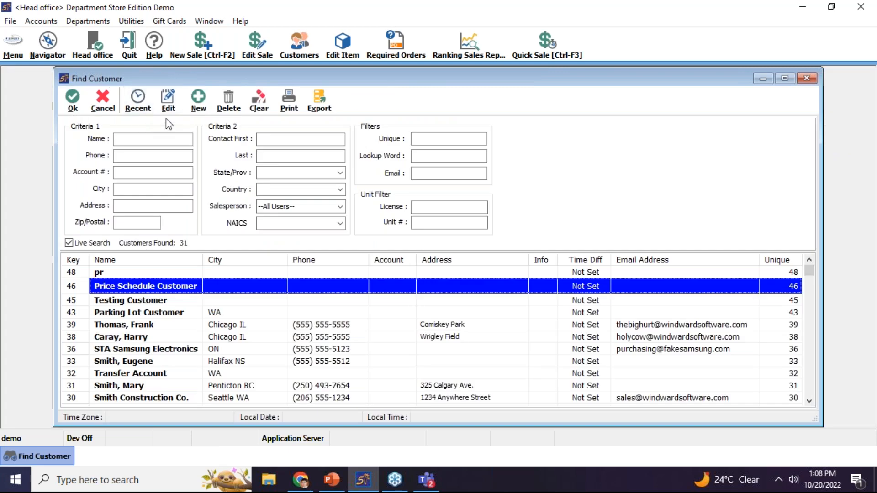
Create a new Accounts Receivable invoice for Price Schedule Customer
{"action": "left_click", "coordinate": [218, 57]}
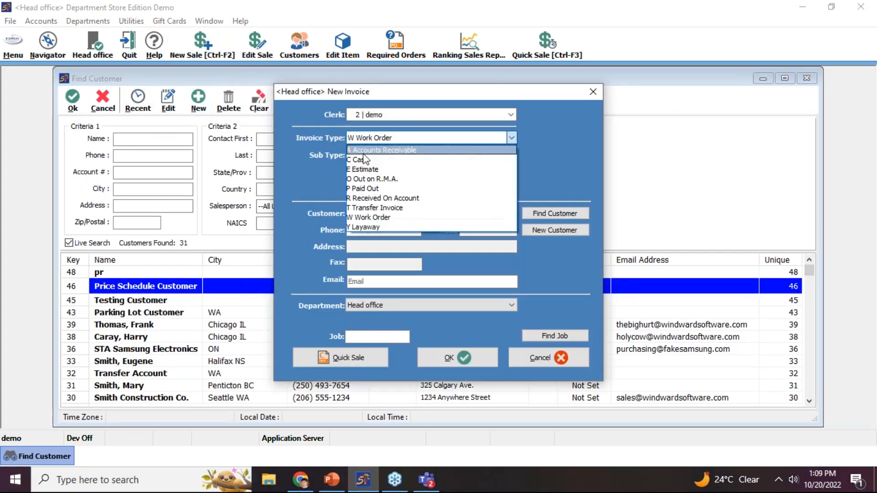
{"action": "left_click", "coordinate": [363, 153]}
{"action": "left_click", "coordinate": [380, 212]}
{"action": "type", "text": "C"}
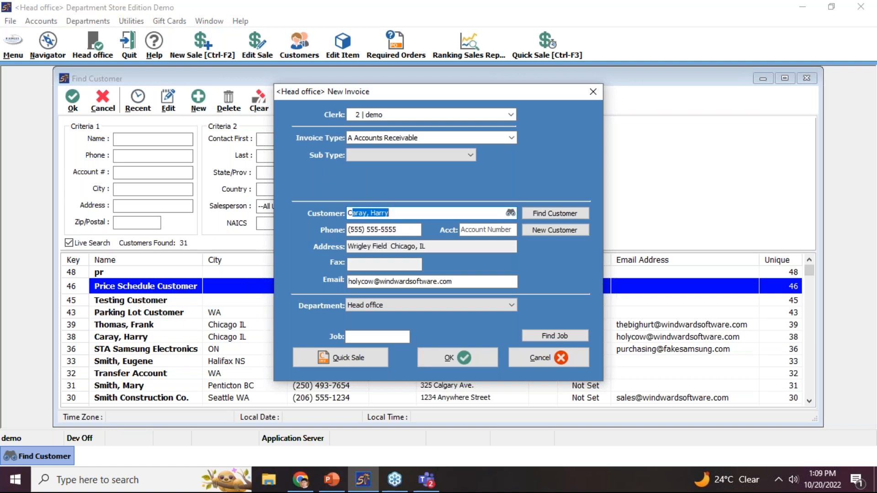
{"action": "key", "text": "BackSpace"}
{"action": "key", "text": "BackSpace"}
{"action": "type", "text": "pri"}
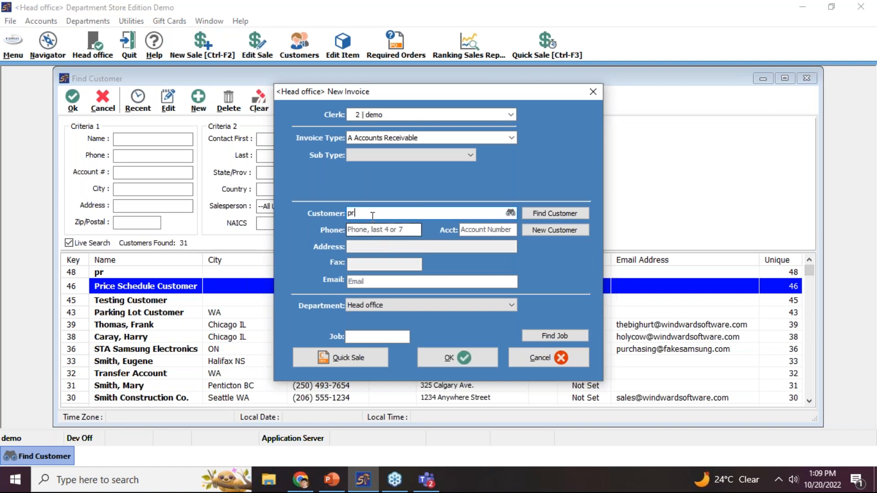
{"action": "left_click", "coordinate": [437, 355]}
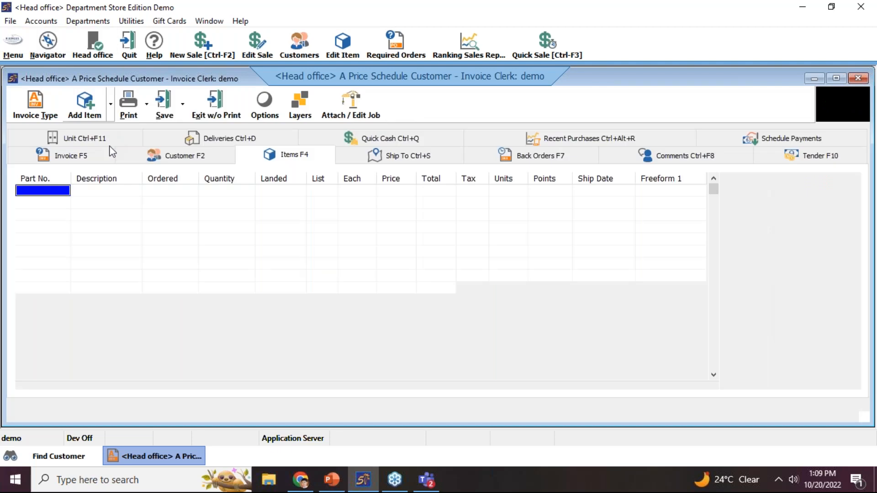
Search parts by supplier Best and add PS001 Special Item - Appliance
{"action": "left_click", "coordinate": [71, 168]}
{"action": "left_click", "coordinate": [617, 334]}
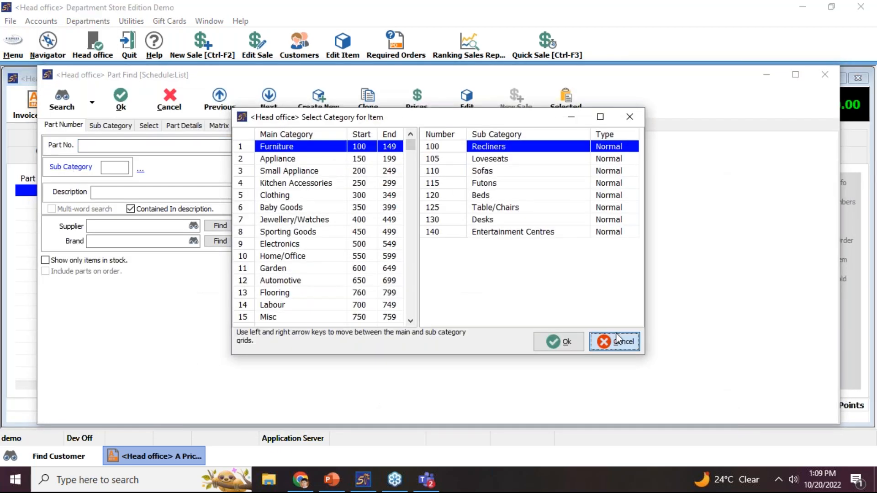
{"action": "left_click", "coordinate": [140, 226]}
{"action": "type", "text": "Best Supplier"}
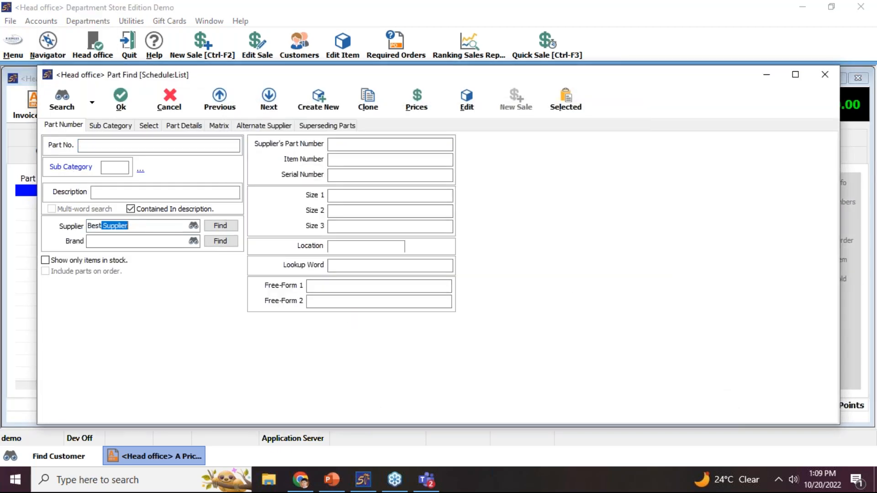
{"action": "key", "text": "Return"}
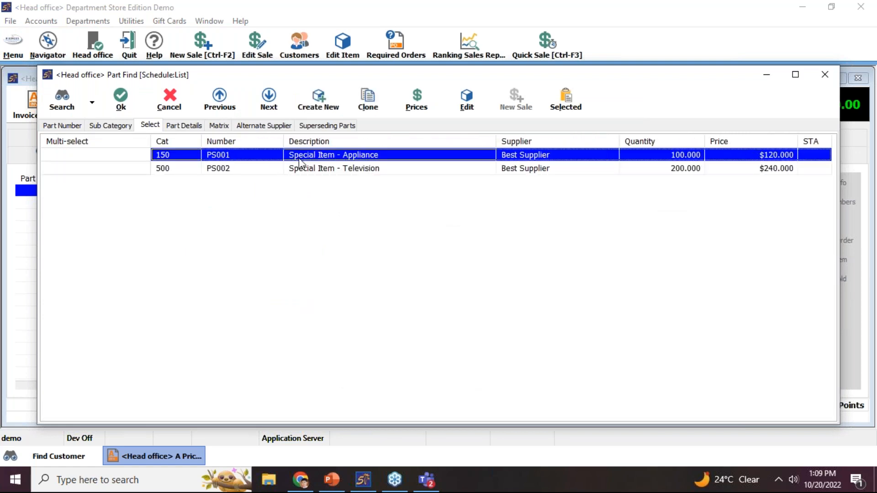
{"action": "double_click", "coordinate": [299, 160]}
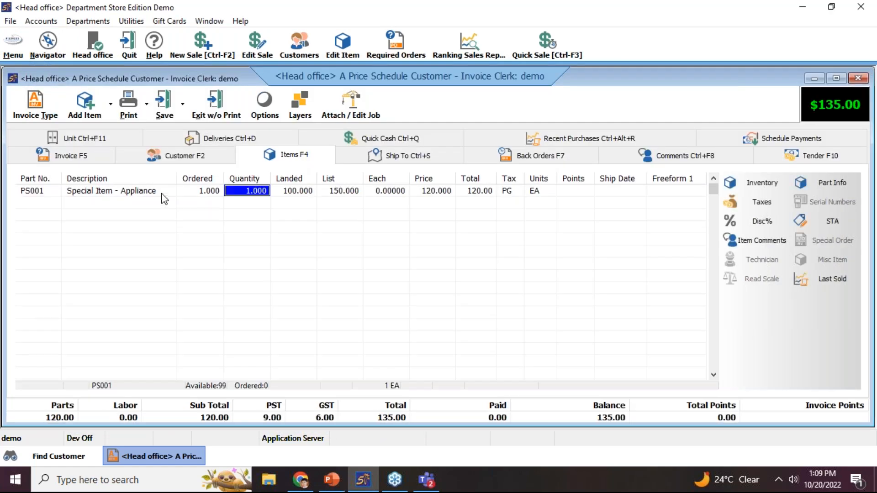
Compare PS001's 150.000 list and 120.000 charged prices, then open its inventory record
{"action": "left_click", "coordinate": [339, 192]}
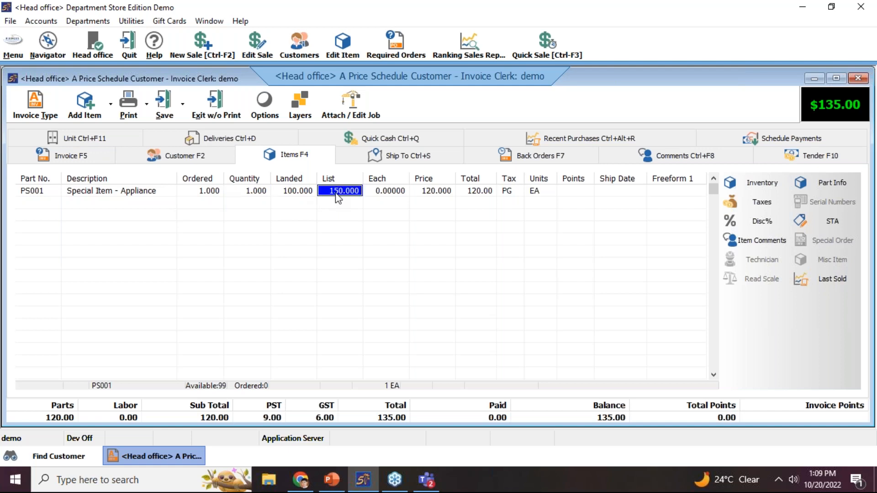
{"action": "left_click", "coordinate": [423, 191]}
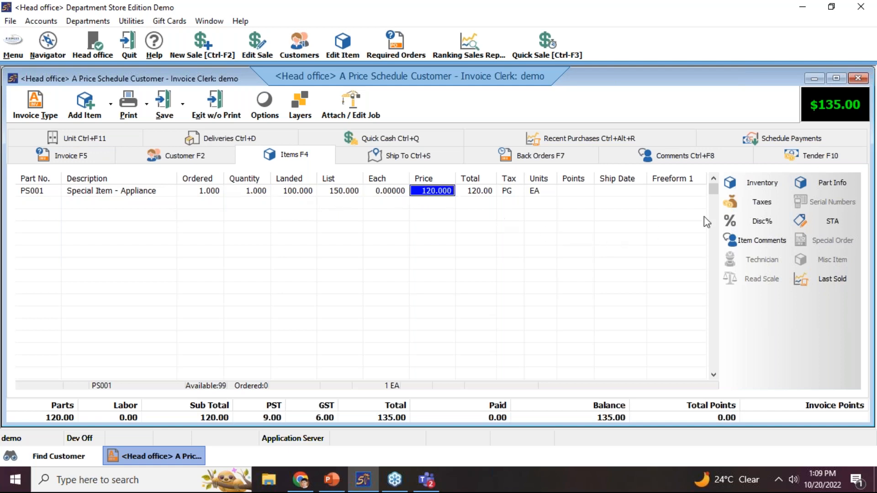
{"action": "left_click", "coordinate": [743, 191]}
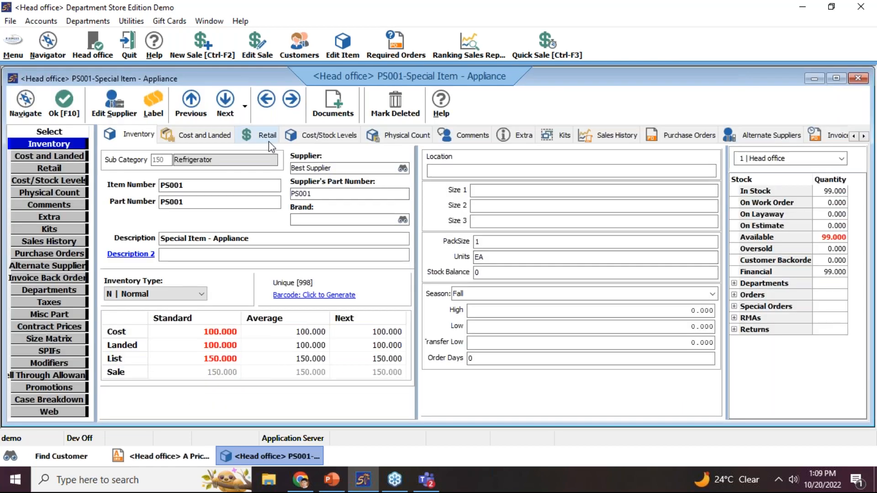
{"action": "left_click", "coordinate": [268, 137]}
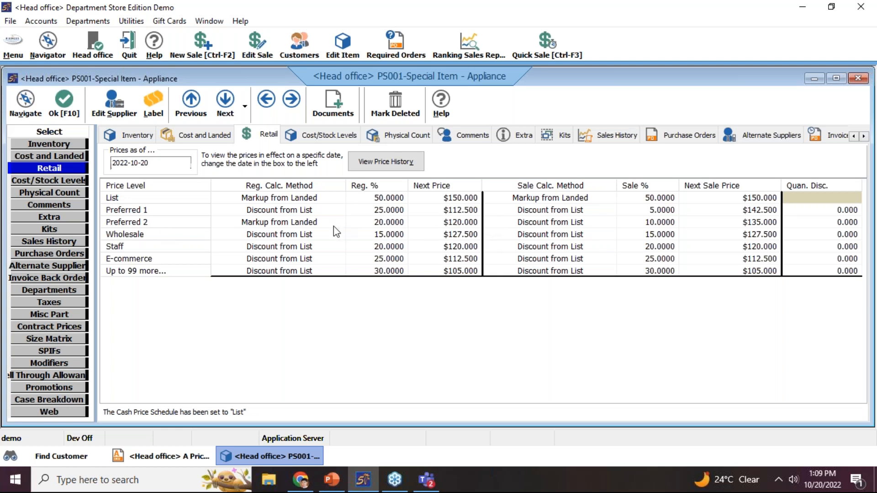
{"action": "left_click", "coordinate": [159, 457]}
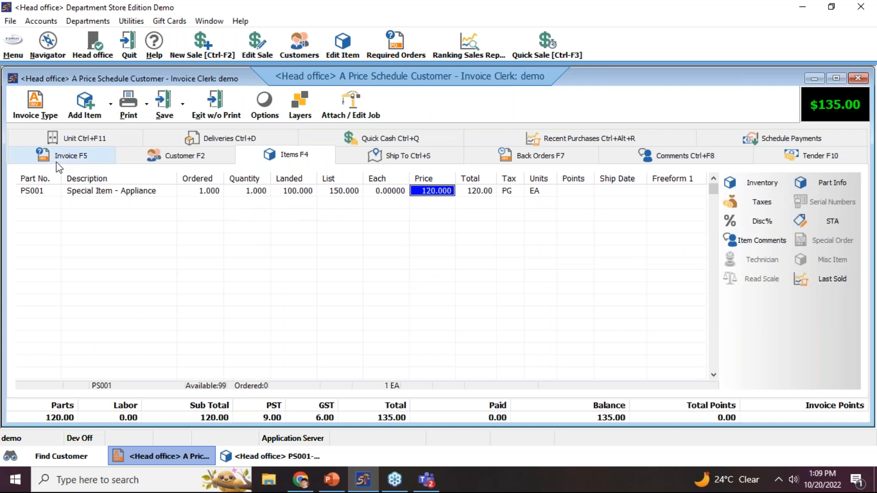
{"action": "left_click", "coordinate": [285, 452]}
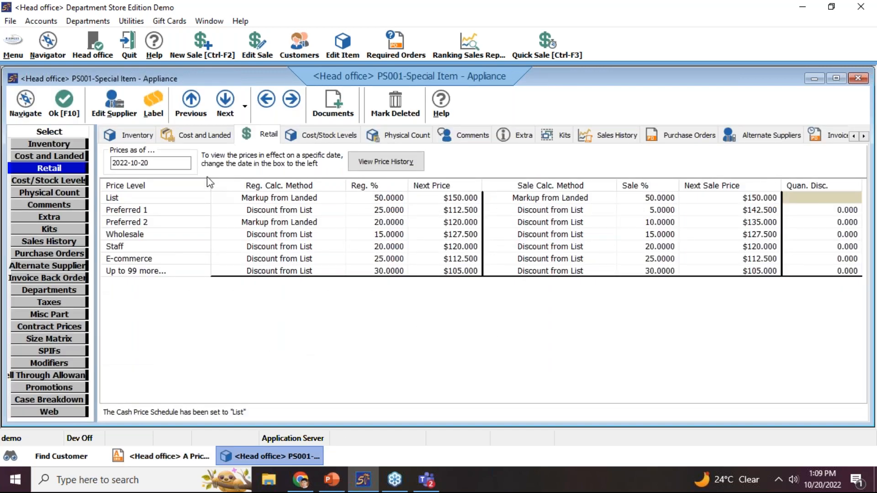
{"action": "left_click", "coordinate": [138, 135]}
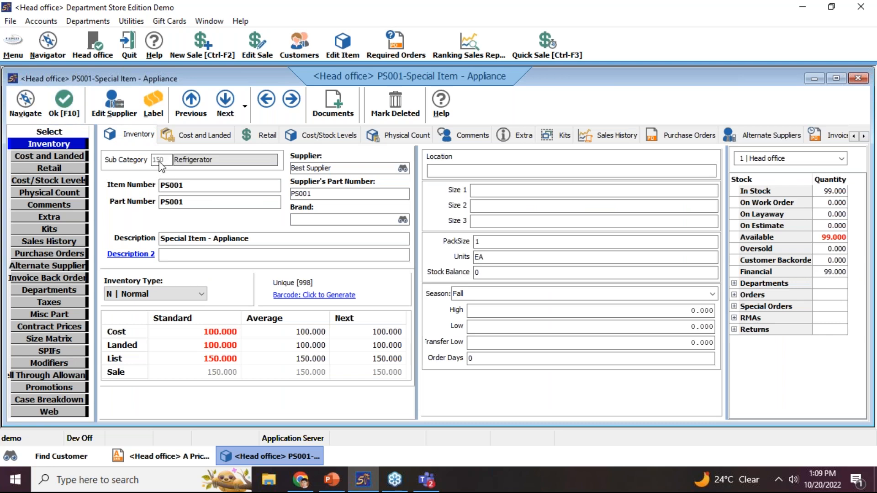
{"action": "left_click", "coordinate": [68, 118]}
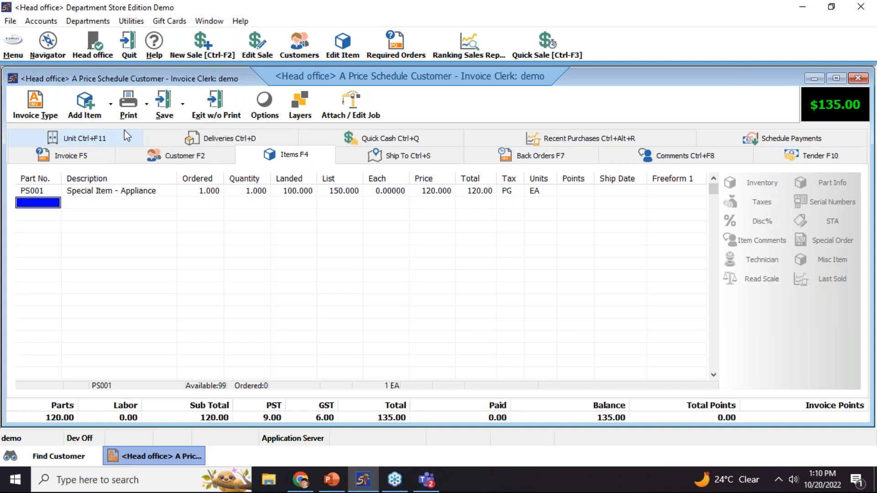
Add the KitchenAid R902-88 refrigerator from sub category 150 at 1,370.01
{"action": "left_click", "coordinate": [101, 118]}
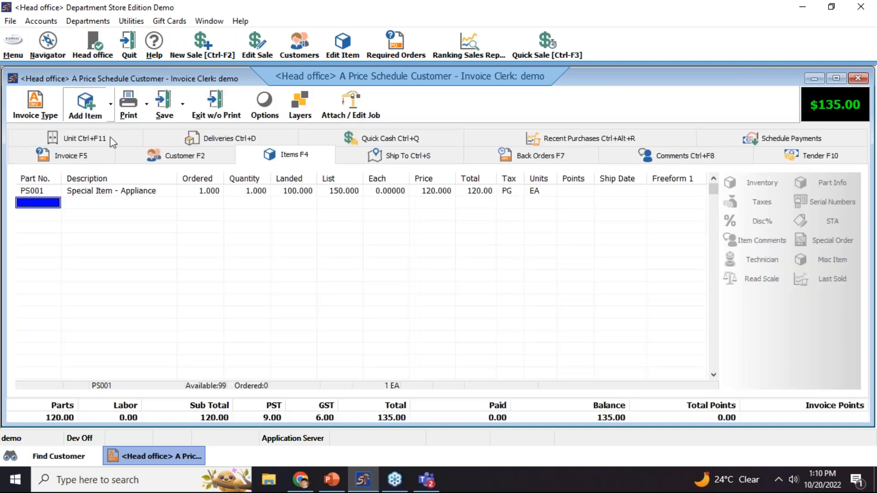
{"action": "type", "text": "150"}
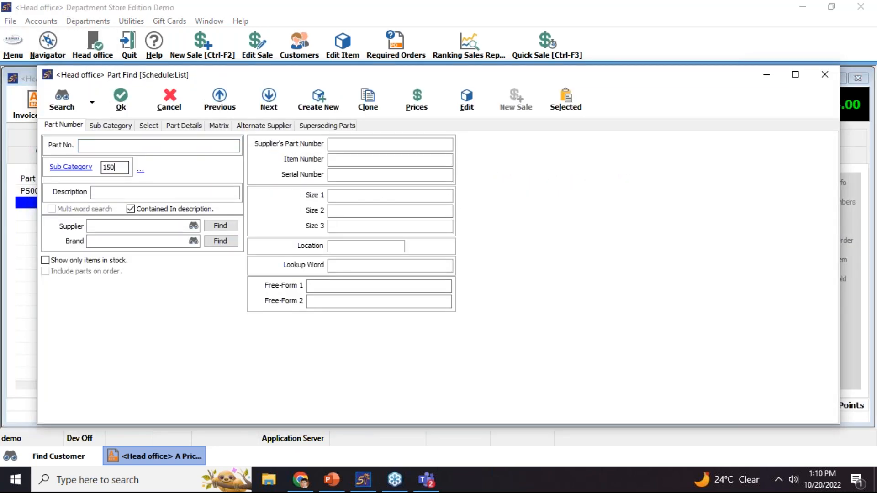
{"action": "key", "text": "Return"}
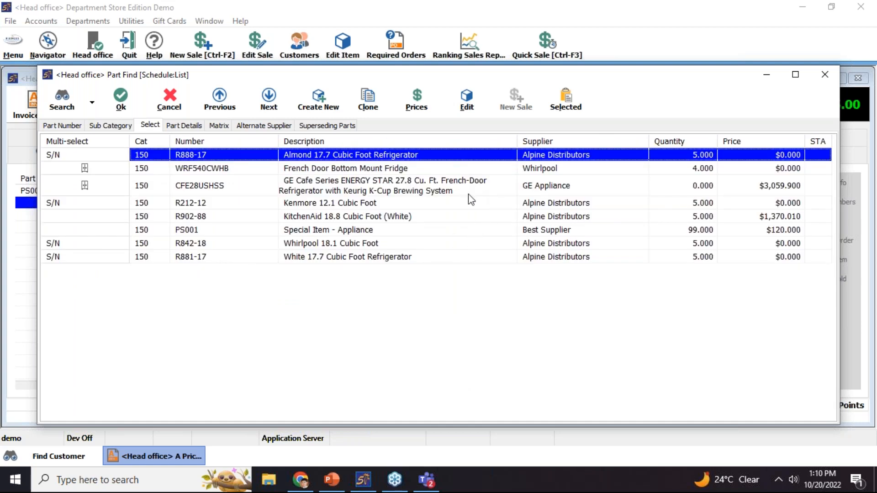
{"action": "left_click", "coordinate": [460, 229]}
{"action": "key", "text": "Up"}
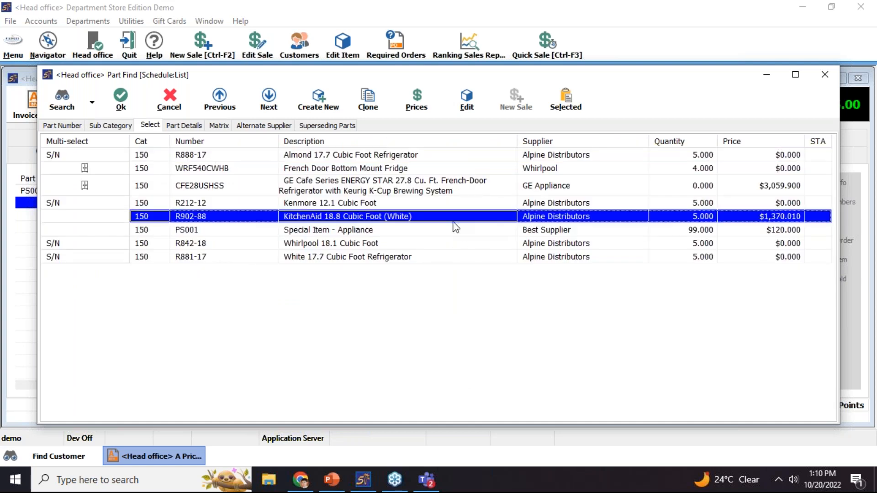
{"action": "double_click", "coordinate": [505, 224]}
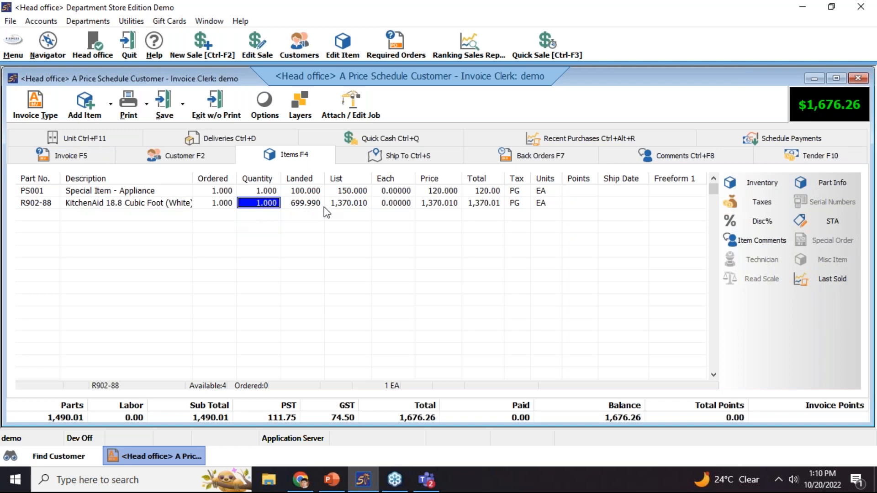
{"action": "left_click", "coordinate": [337, 206]}
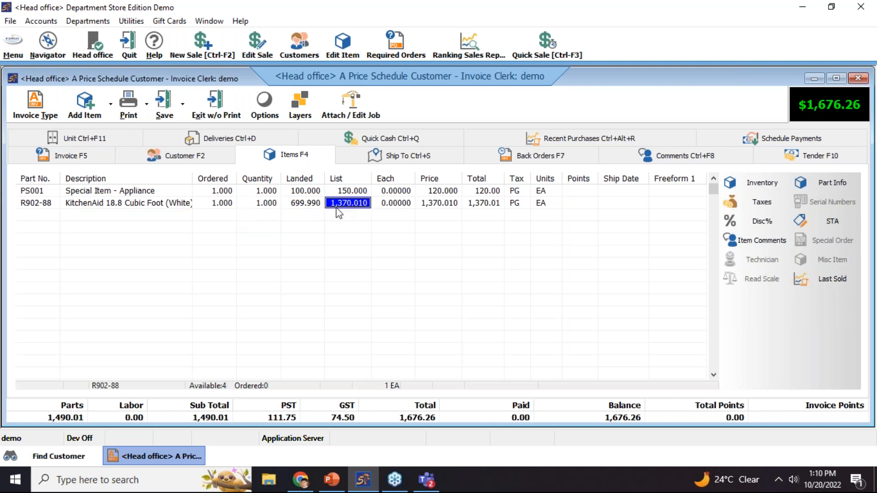
{"action": "left_click", "coordinate": [456, 205]}
Delete the PS001 line, leaving the invoice at $1,541.26
{"action": "left_click", "coordinate": [369, 192]}
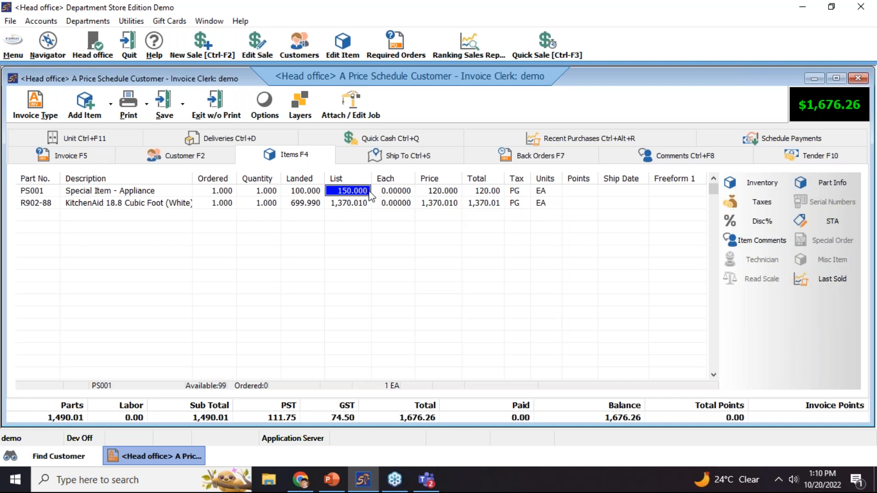
{"action": "left_click", "coordinate": [429, 192]}
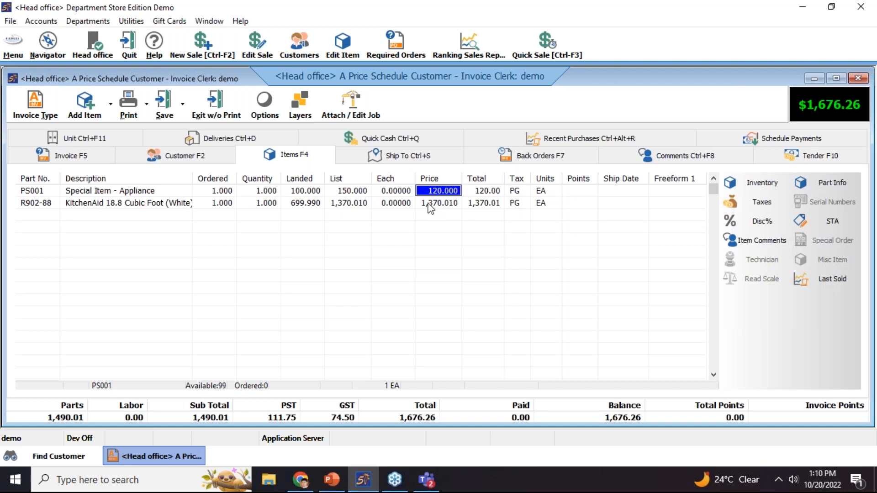
{"action": "key", "text": "Delete"}
{"action": "key", "text": "Delete"}
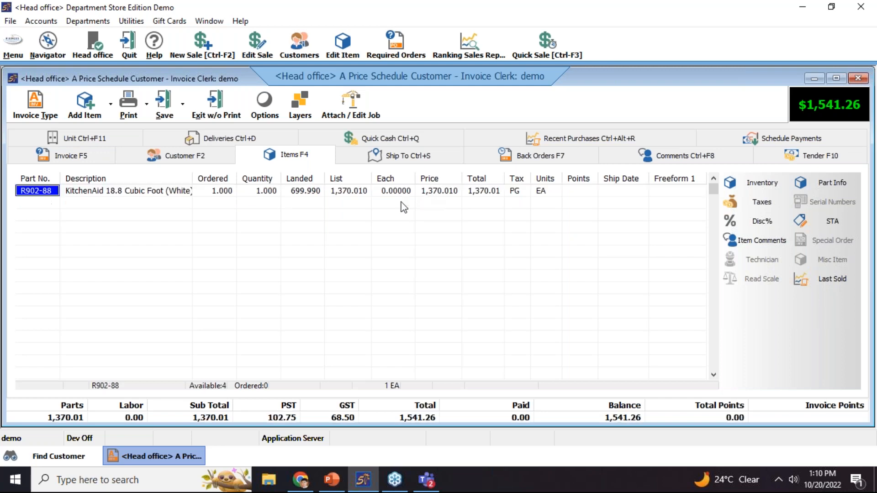
Close the invoice without printing and open Price Schedule Customer's schedule exceptions
{"action": "left_click", "coordinate": [226, 115]}
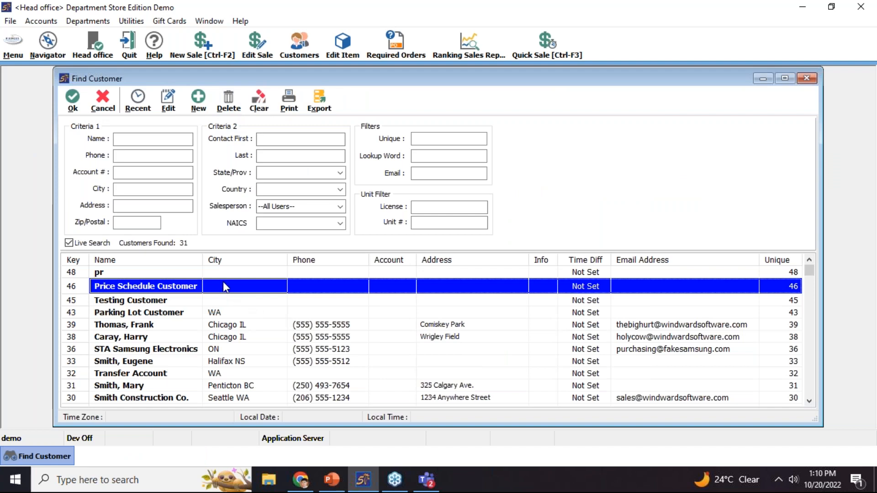
{"action": "double_click", "coordinate": [224, 286]}
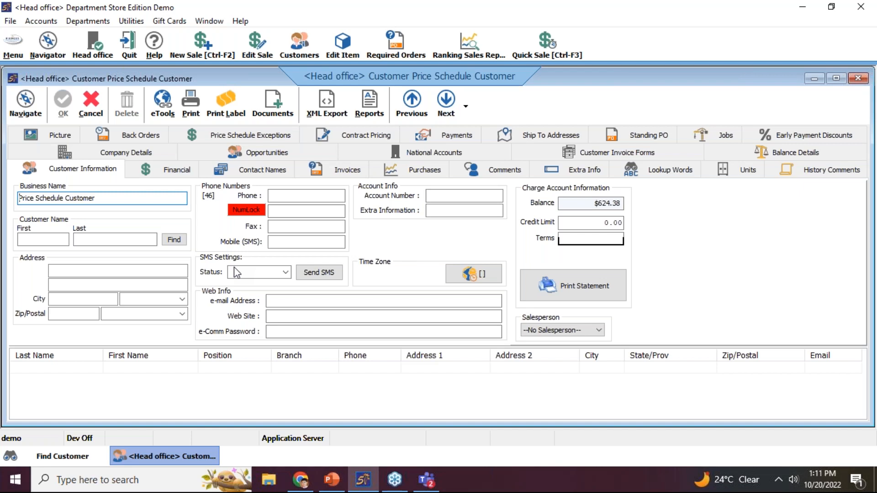
{"action": "left_click", "coordinate": [263, 135]}
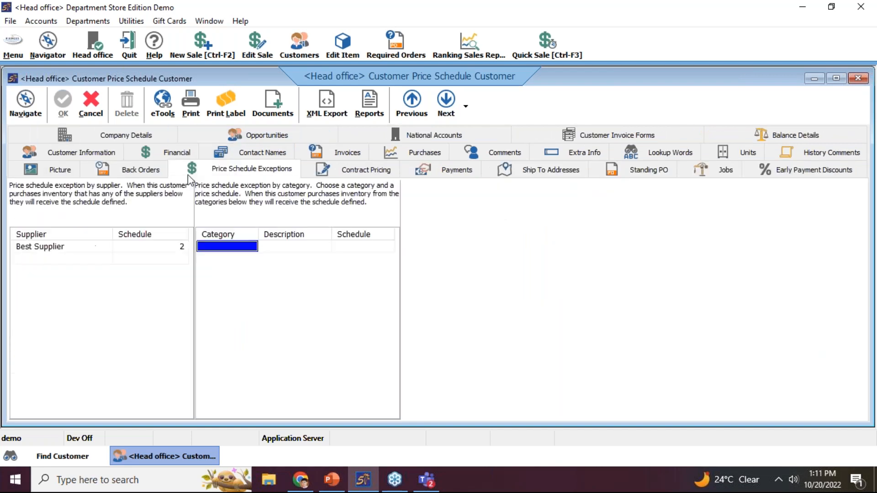
Delete the Best Supplier schedule exception and show the customer's contract pricing
{"action": "left_click", "coordinate": [122, 249]}
{"action": "key", "text": "ctrl+Delete"}
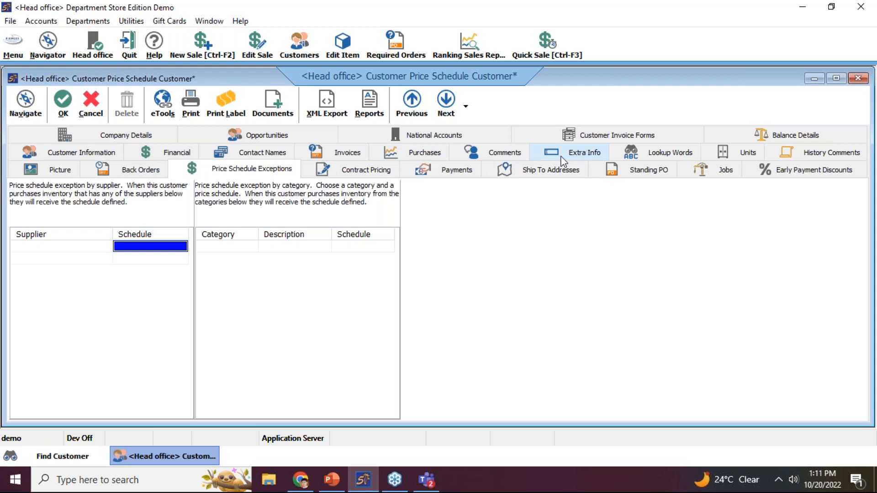
{"action": "left_click", "coordinate": [325, 166]}
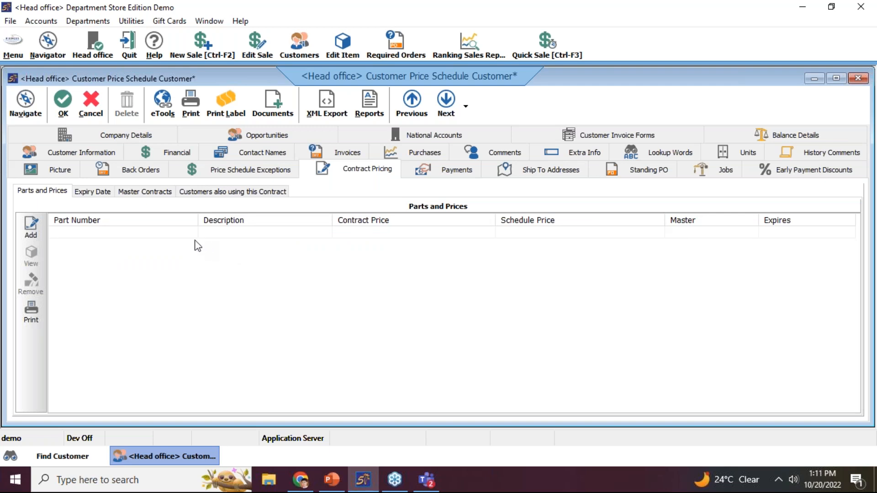
Add the Recliners part Test-Big to Price Schedule Customer's contract pricing
{"action": "left_click", "coordinate": [32, 226]}
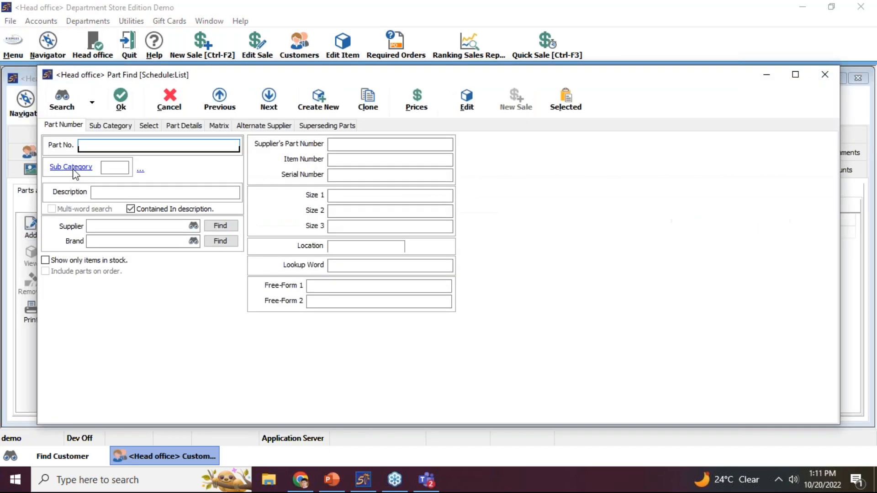
{"action": "left_click", "coordinate": [73, 168]}
{"action": "double_click", "coordinate": [477, 147]}
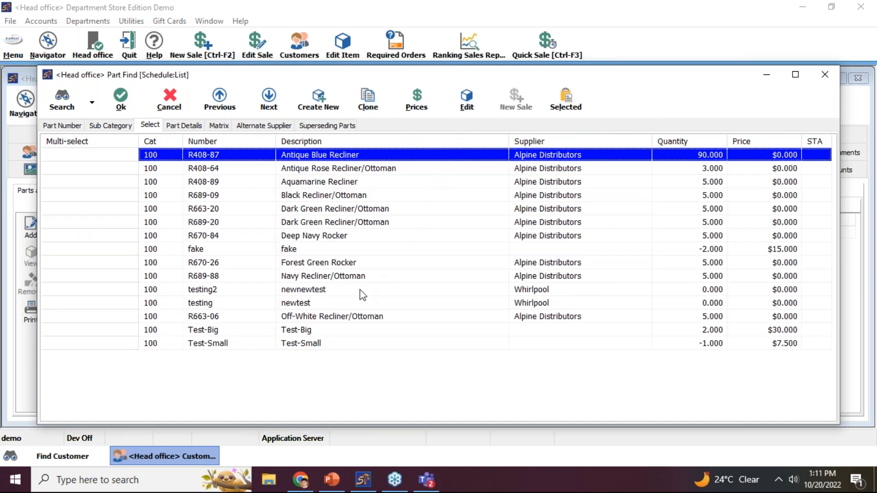
{"action": "left_click", "coordinate": [326, 333]}
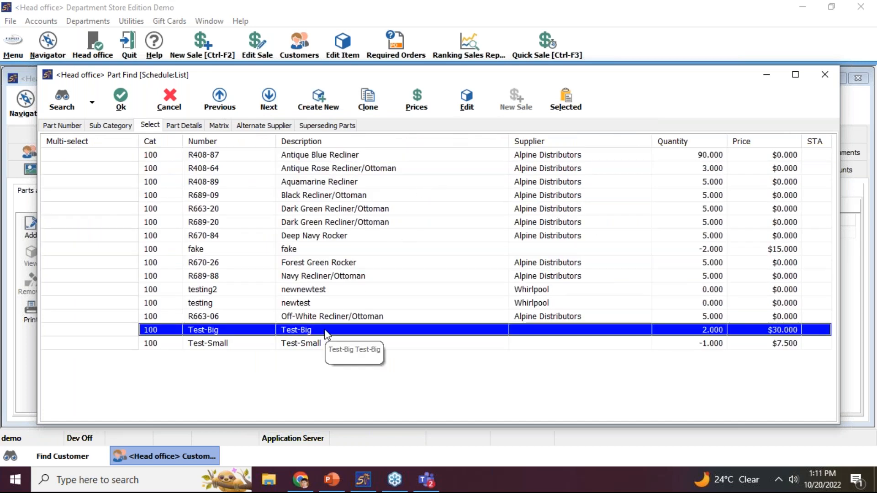
{"action": "double_click", "coordinate": [326, 333]}
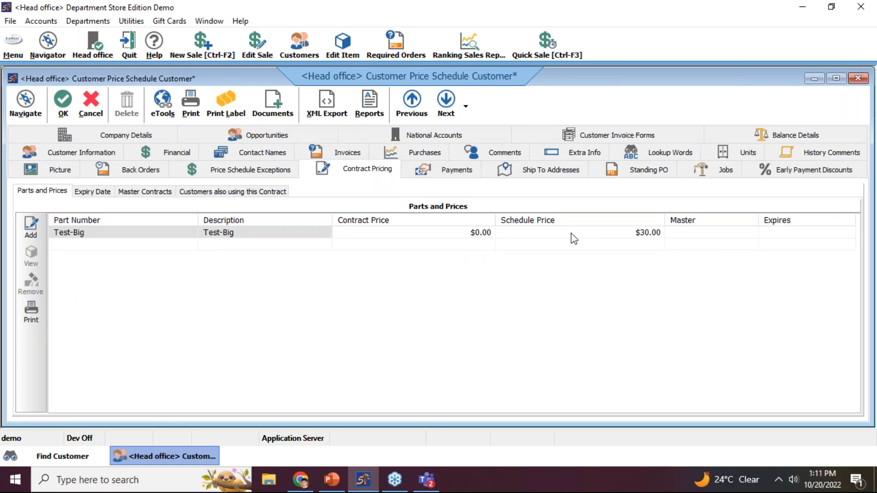
Set Test-Big's contract price to $20.00 and save the customer record
{"action": "left_click", "coordinate": [470, 235]}
{"action": "key", "text": "BackSpace"}
{"action": "type", "text": "20"}
{"action": "key", "text": "Return"}
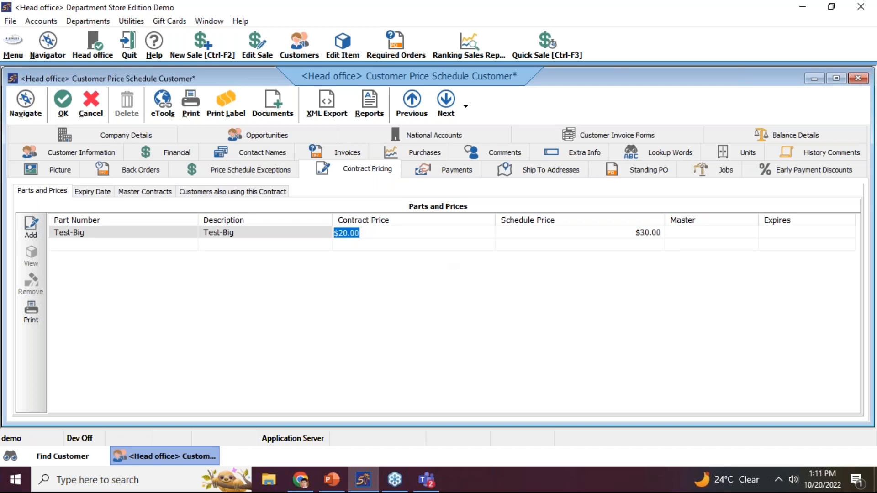
{"action": "left_click", "coordinate": [62, 112]}
{"action": "left_click", "coordinate": [196, 55]}
Start an Accounts Receivable invoice for Price Schedule Customer
{"action": "left_click", "coordinate": [376, 138]}
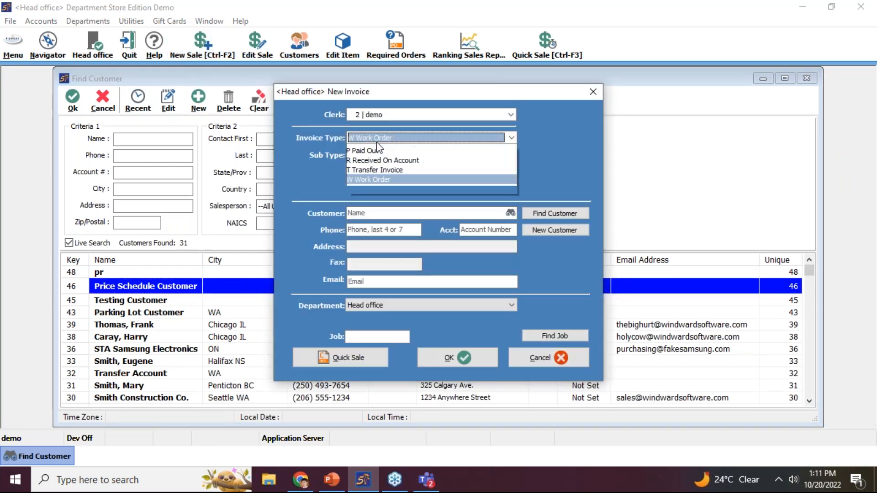
{"action": "left_click", "coordinate": [377, 150]}
{"action": "left_click", "coordinate": [371, 214]}
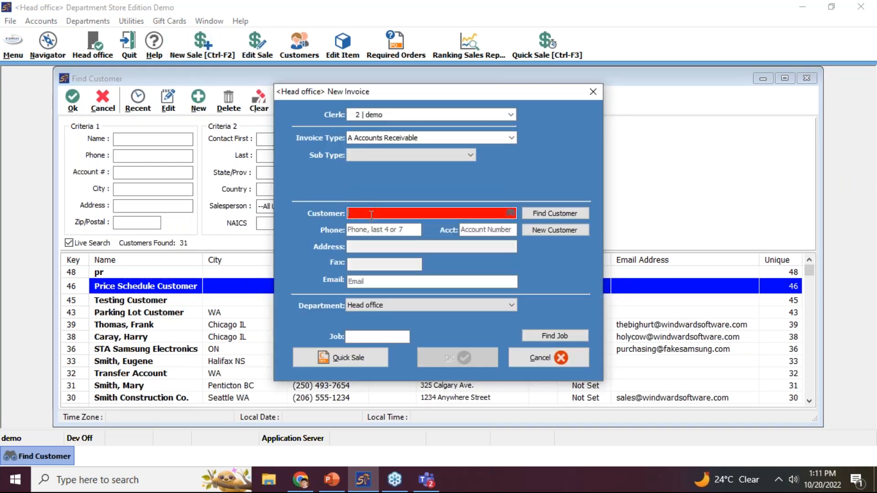
{"action": "type", "text": "pr"}
{"action": "left_click", "coordinate": [447, 357]}
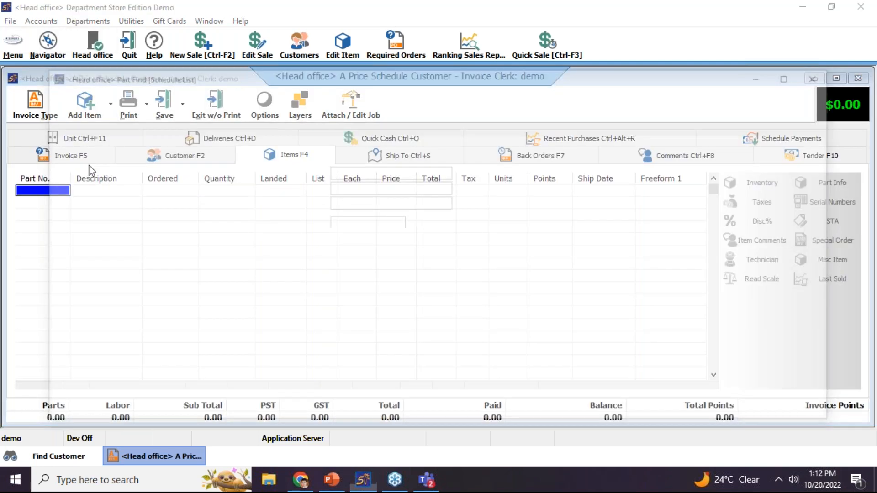
Add Test-Big at its $20 contract price and finish the invoice, overriding the credit limit
{"action": "left_click", "coordinate": [75, 168]}
{"action": "double_click", "coordinate": [480, 151]}
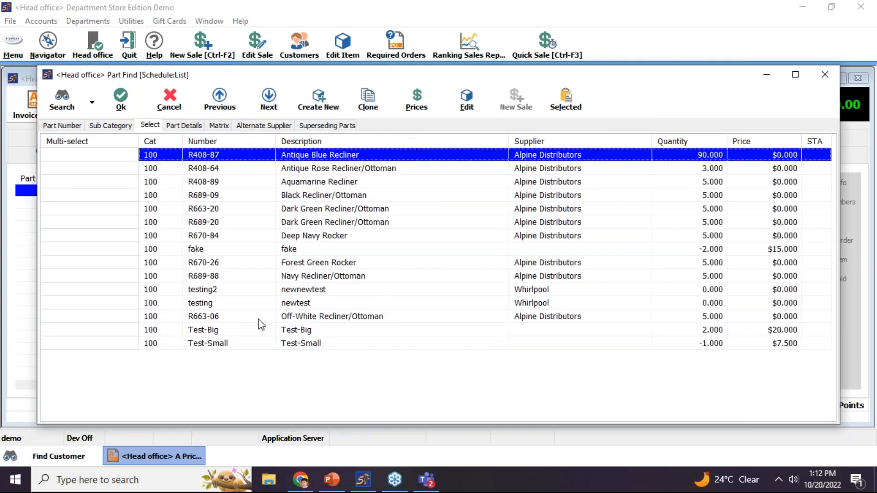
{"action": "double_click", "coordinate": [256, 330]}
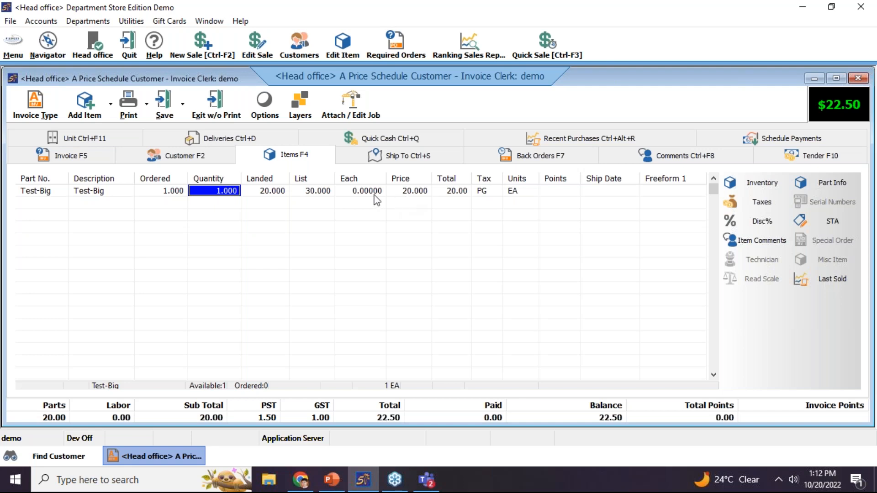
{"action": "left_click", "coordinate": [215, 110]}
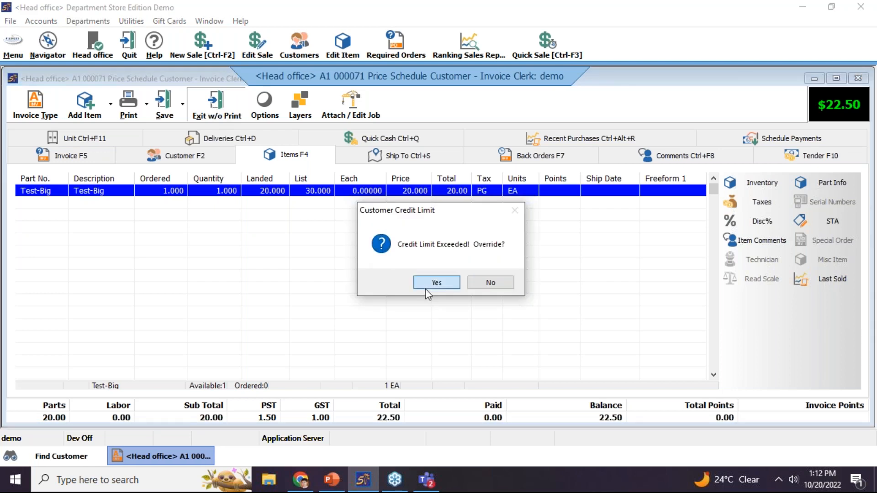
{"action": "left_click", "coordinate": [429, 286]}
Start a new Accounts Receivable invoice for the second customer
{"action": "left_click", "coordinate": [207, 56]}
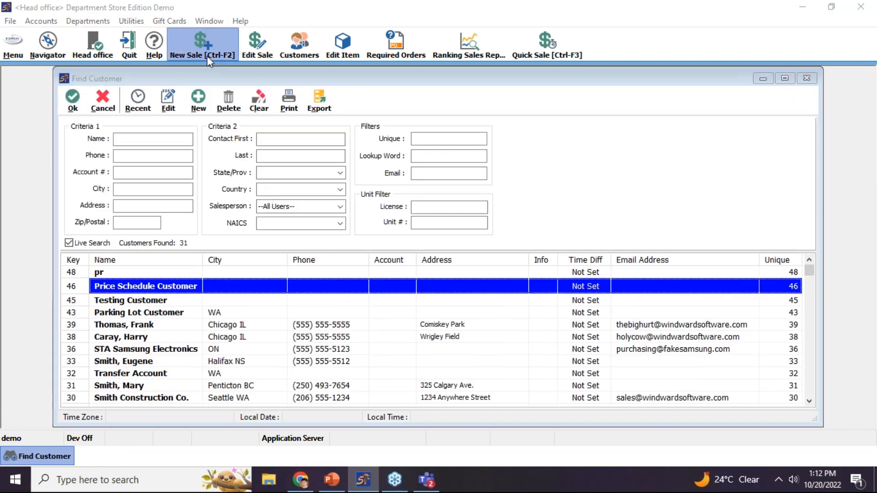
{"action": "left_click", "coordinate": [356, 140]}
{"action": "left_click", "coordinate": [365, 150]}
{"action": "left_click", "coordinate": [379, 213]}
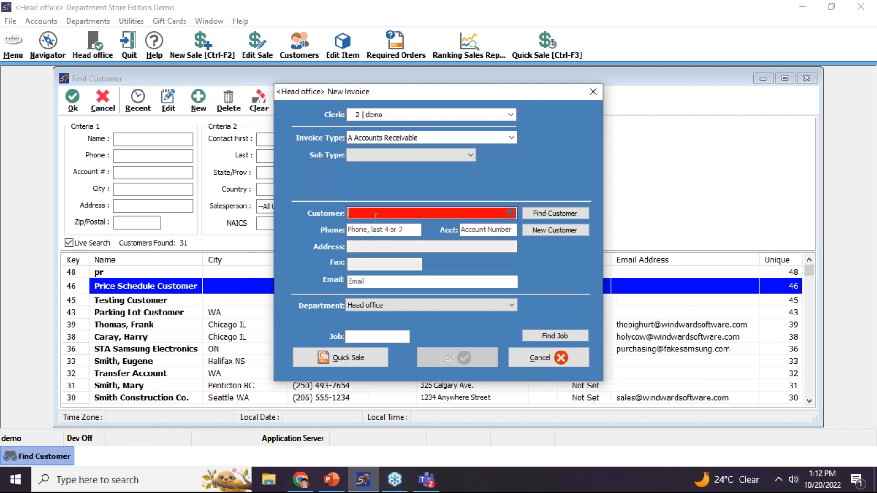
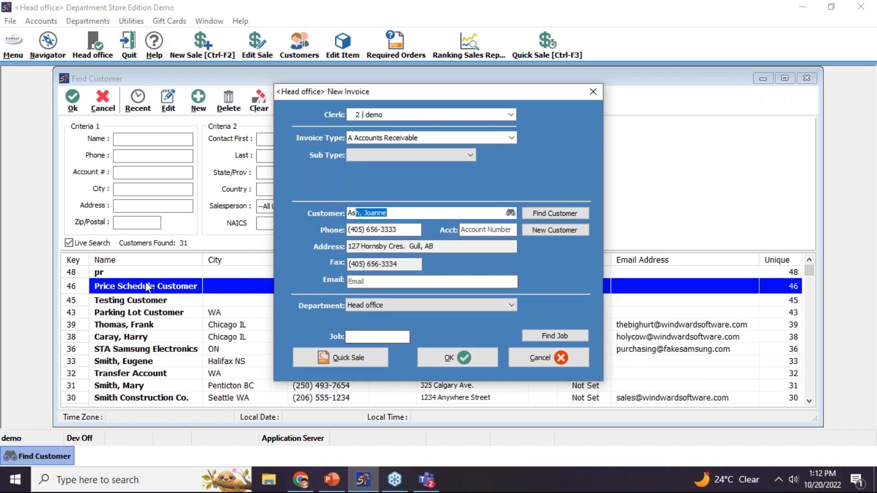
{"action": "left_click", "coordinate": [472, 361]}
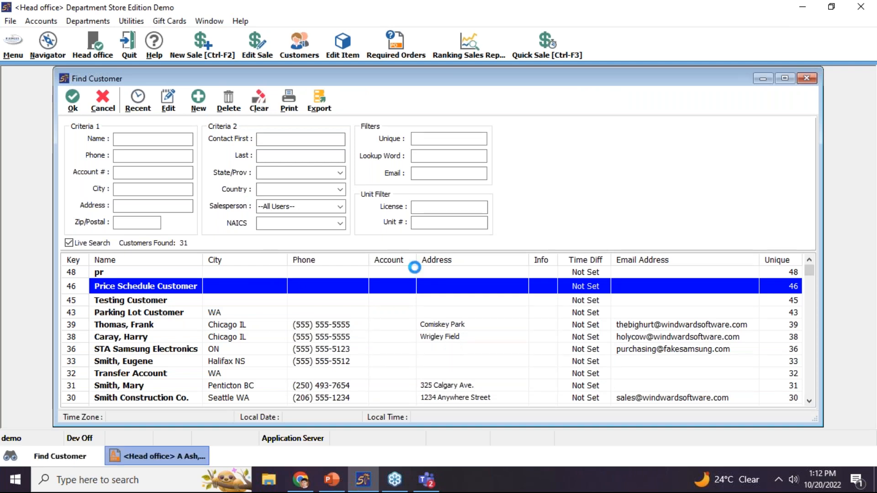
Add Test-Big from Recliners at the regular $30.00 price and finish the invoice, overriding the credit limit
{"action": "left_click", "coordinate": [102, 121]}
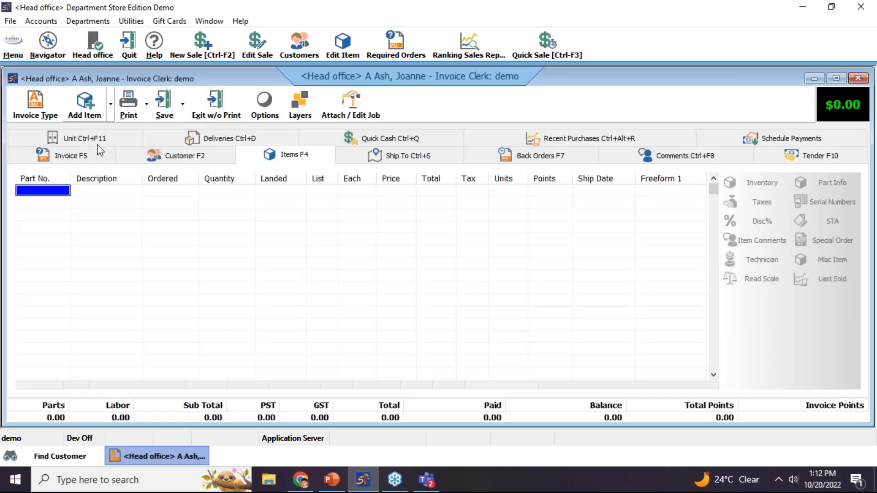
{"action": "left_click", "coordinate": [139, 168]}
{"action": "double_click", "coordinate": [494, 150]}
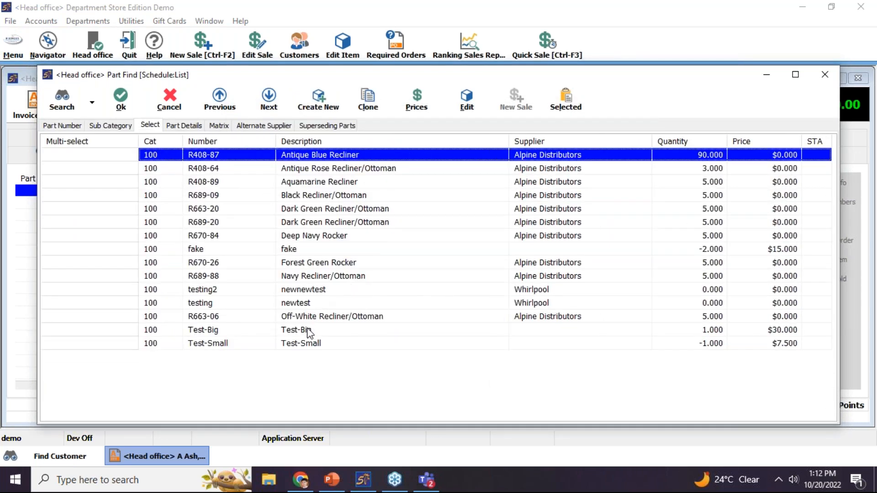
{"action": "left_click", "coordinate": [307, 331]}
{"action": "double_click", "coordinate": [309, 334]}
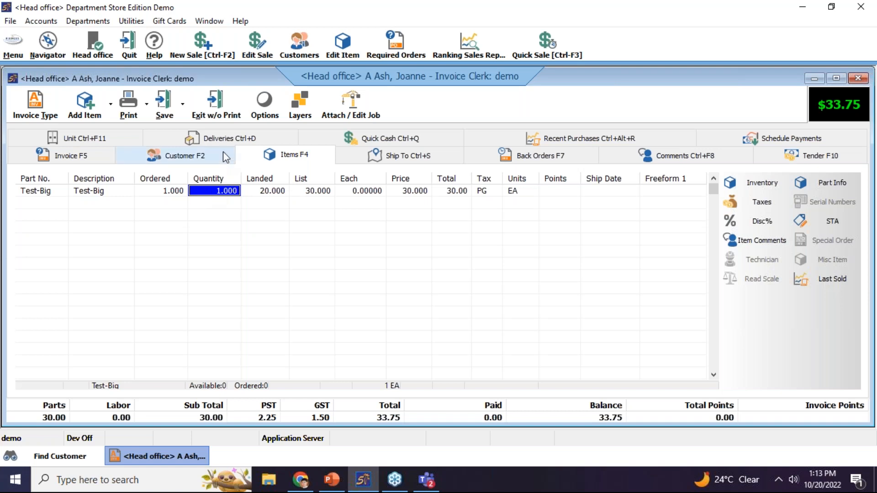
{"action": "left_click", "coordinate": [214, 113]}
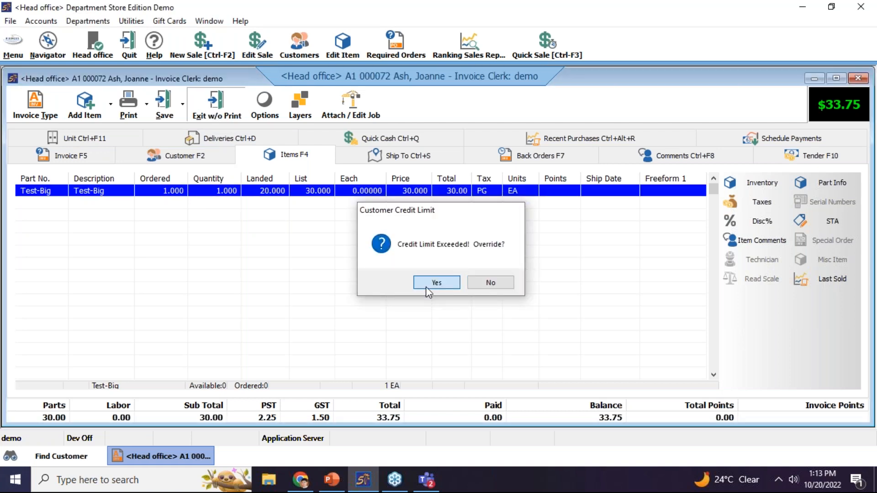
{"action": "left_click", "coordinate": [436, 282]}
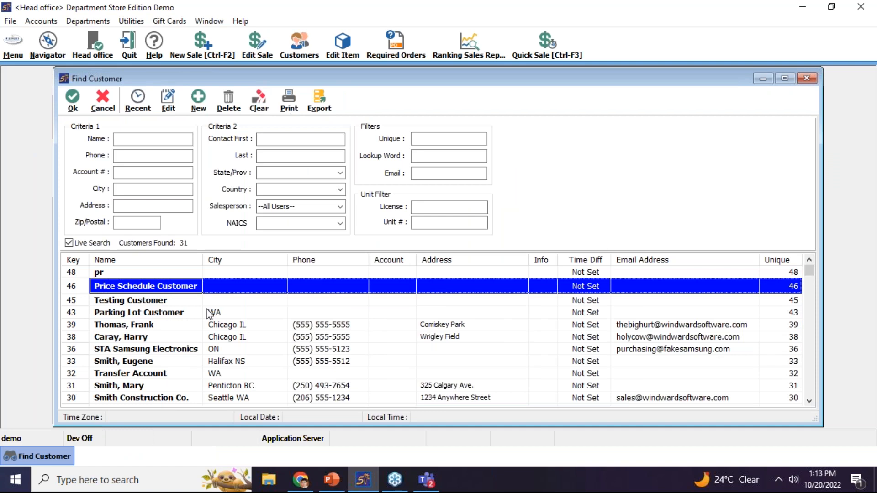
Reopen Price Schedule Customer's contract pricing, reviewing the Expiry Date and Master Contracts sub-tabs
{"action": "double_click", "coordinate": [192, 288]}
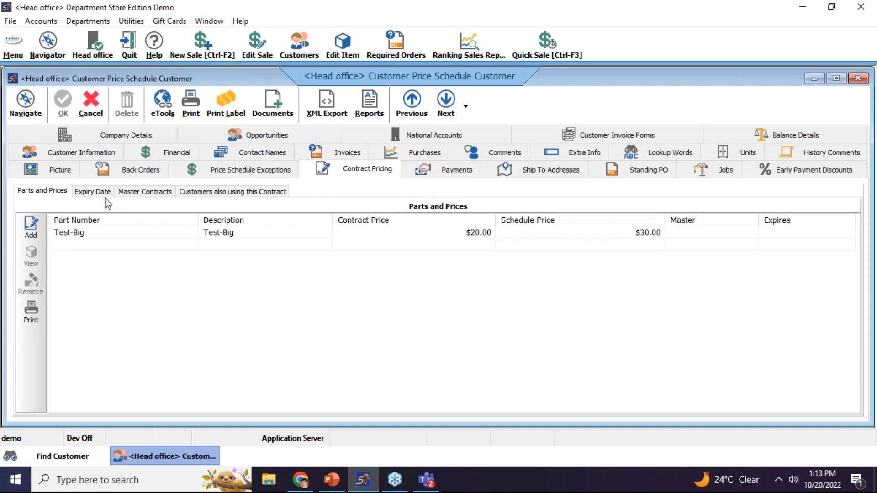
{"action": "left_click", "coordinate": [90, 194]}
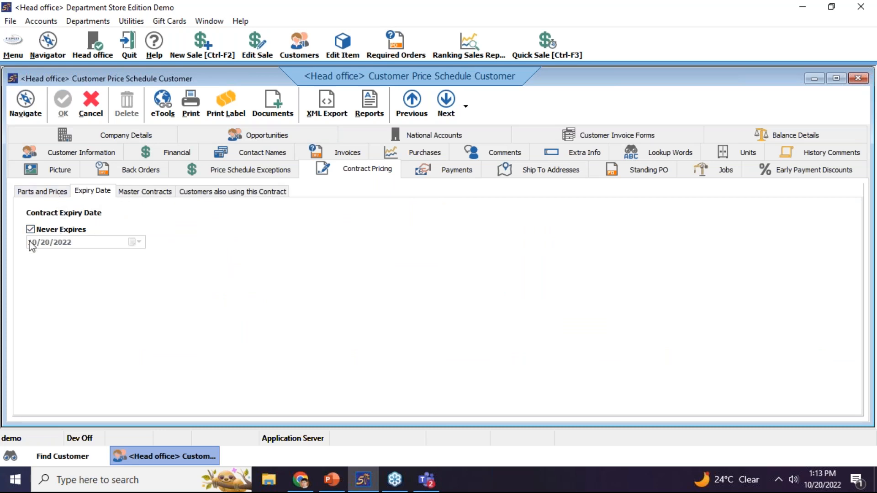
{"action": "left_click", "coordinate": [30, 229]}
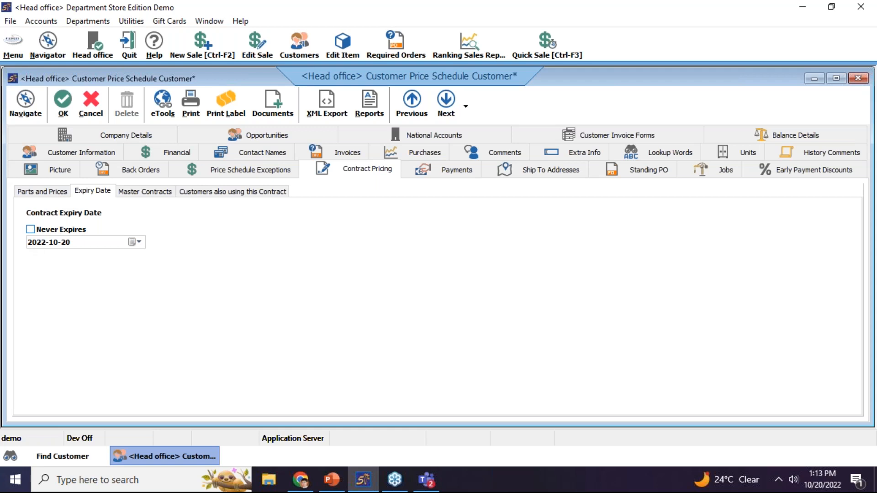
{"action": "left_click", "coordinate": [30, 230]}
{"action": "left_click", "coordinate": [122, 192]}
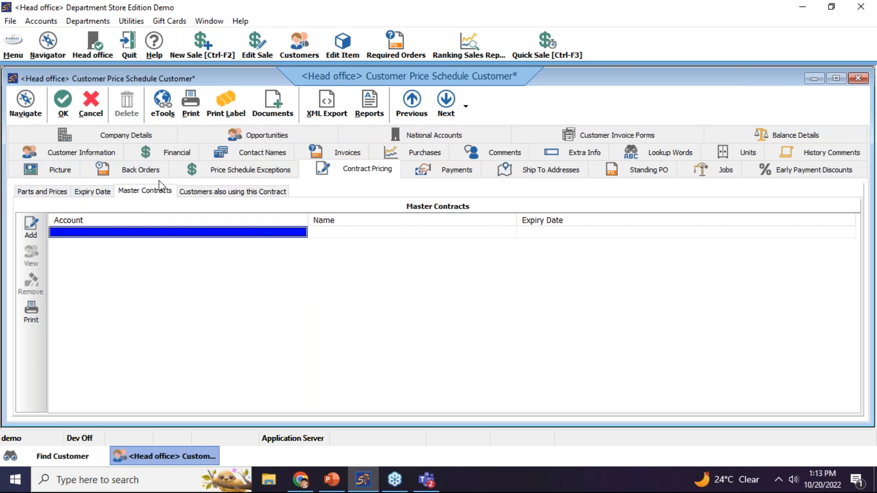
{"action": "left_click", "coordinate": [44, 191]}
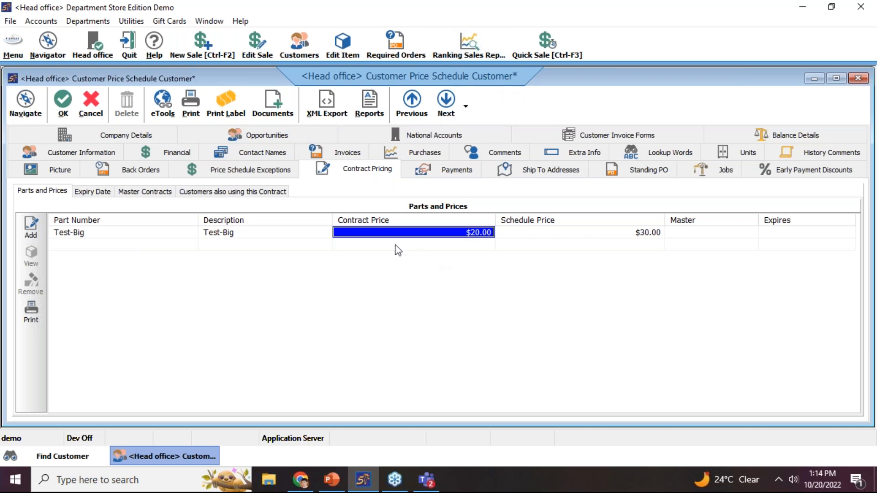
Search for the second customer and open their record
{"action": "left_click", "coordinate": [69, 115]}
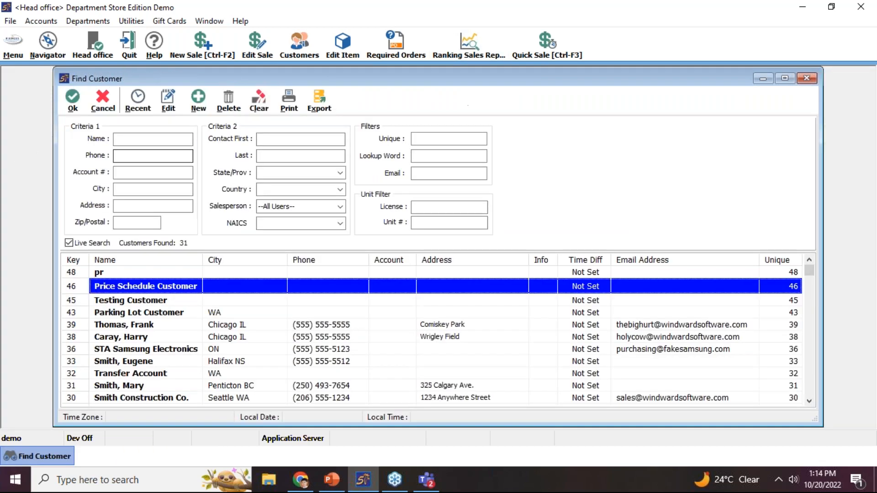
{"action": "type", "text": "ash"}
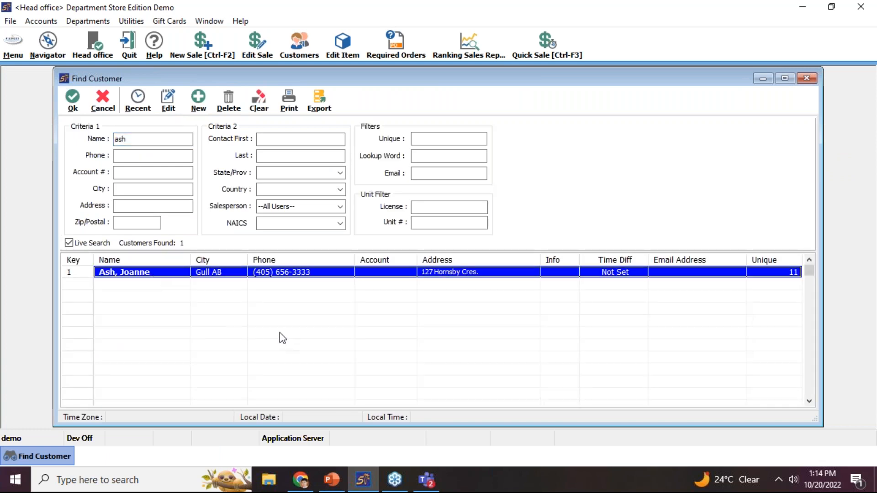
{"action": "double_click", "coordinate": [217, 274]}
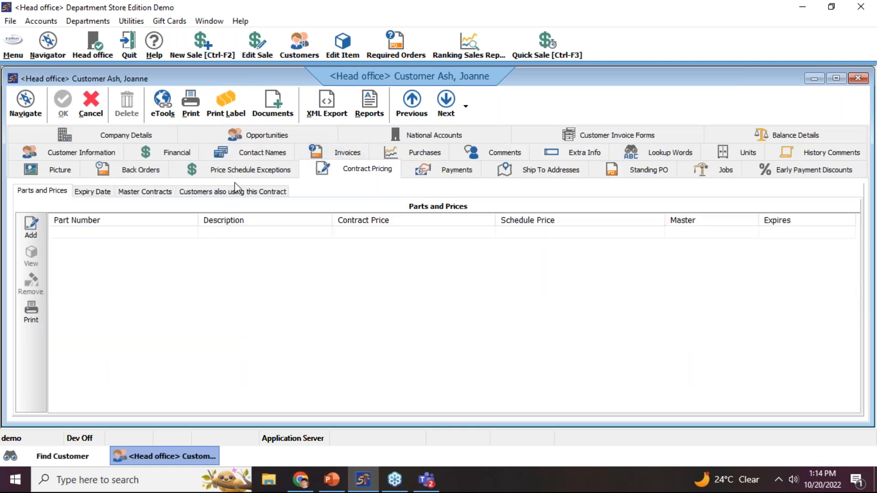
Add Price Schedule Customer as this customer's master contract
{"action": "left_click", "coordinate": [172, 193]}
{"action": "left_click", "coordinate": [327, 233]}
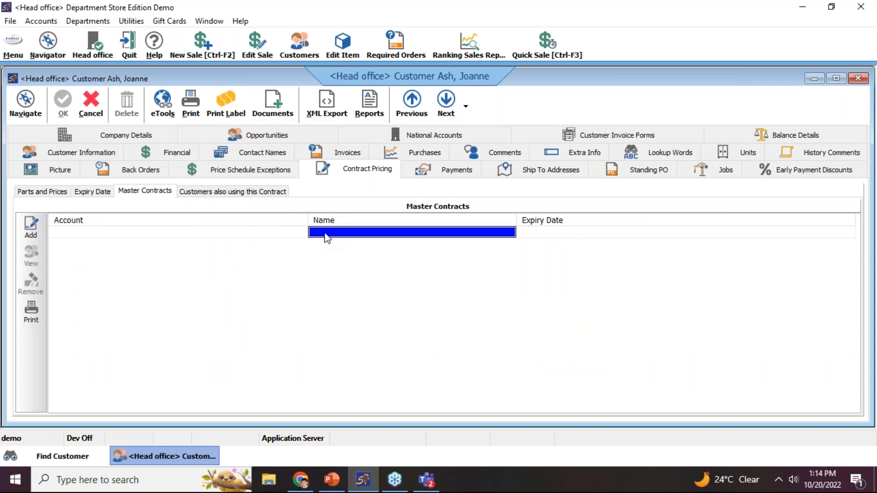
{"action": "left_click", "coordinate": [31, 226]}
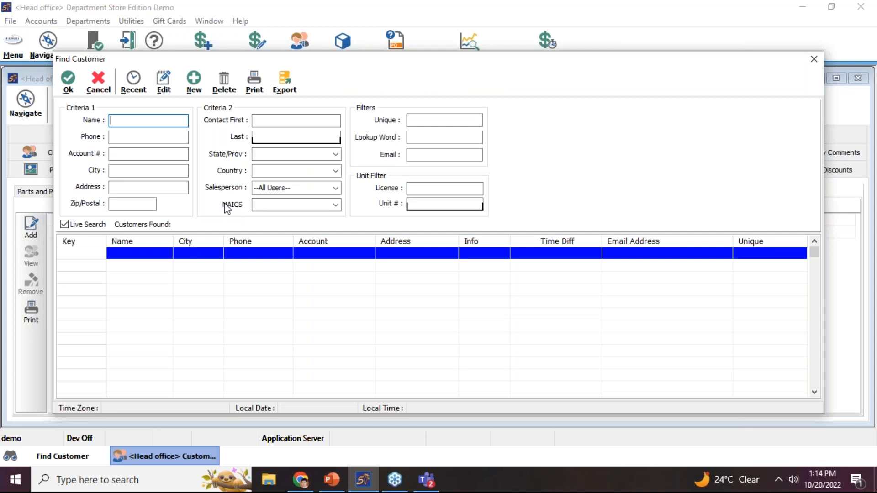
{"action": "type", "text": "pri"}
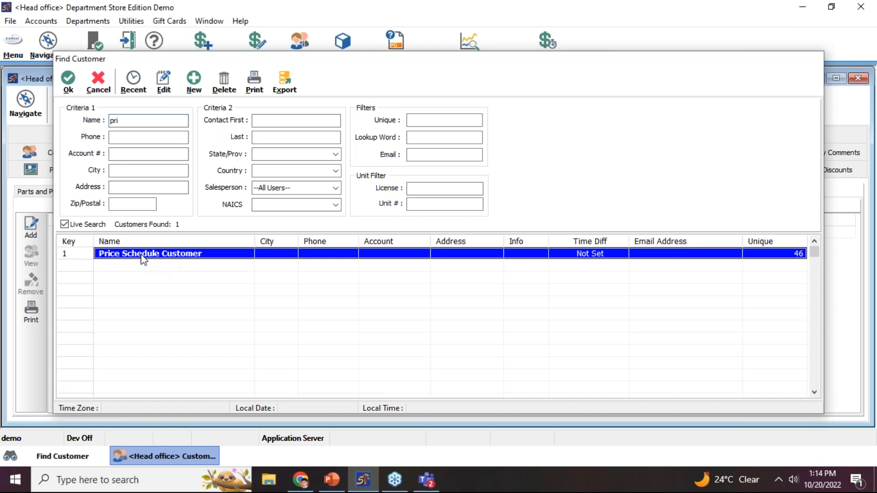
{"action": "double_click", "coordinate": [143, 255]}
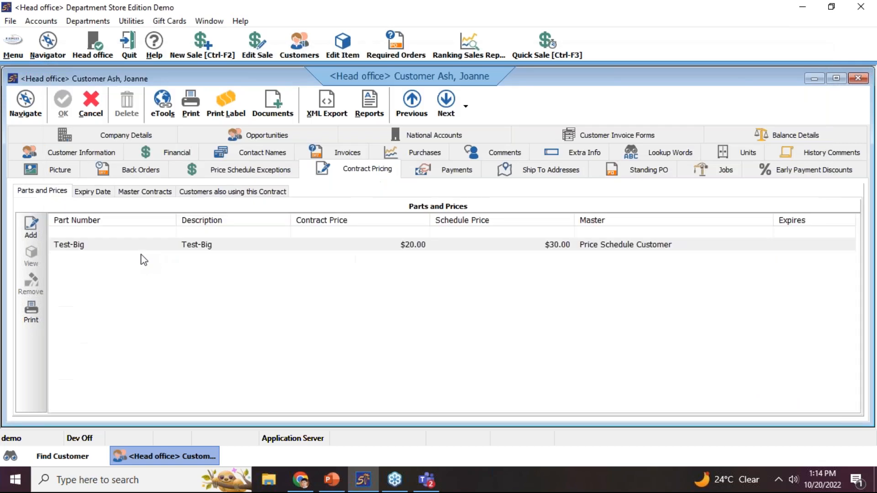
{"action": "left_click", "coordinate": [132, 195]}
Review the inherited prices, master contracts and sharing customers, then cancel out of the record
{"action": "left_click", "coordinate": [42, 192]}
{"action": "left_click", "coordinate": [143, 195]}
{"action": "left_click", "coordinate": [188, 195]}
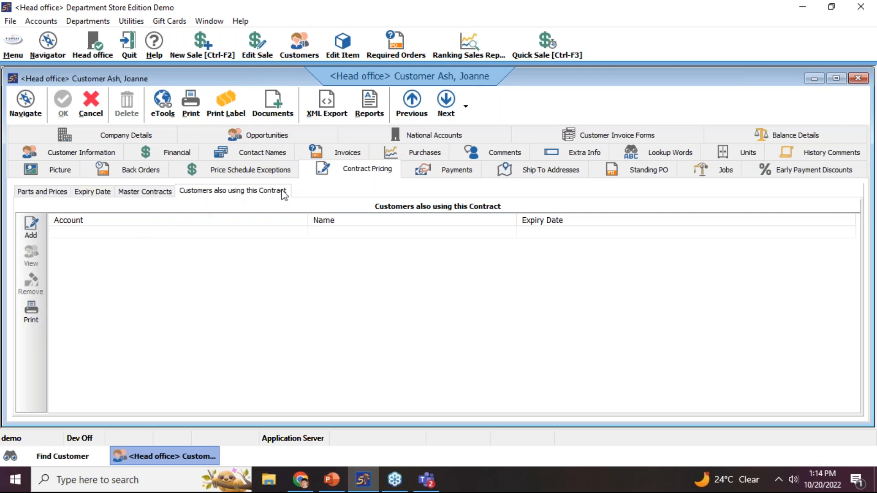
{"action": "left_click", "coordinate": [88, 114]}
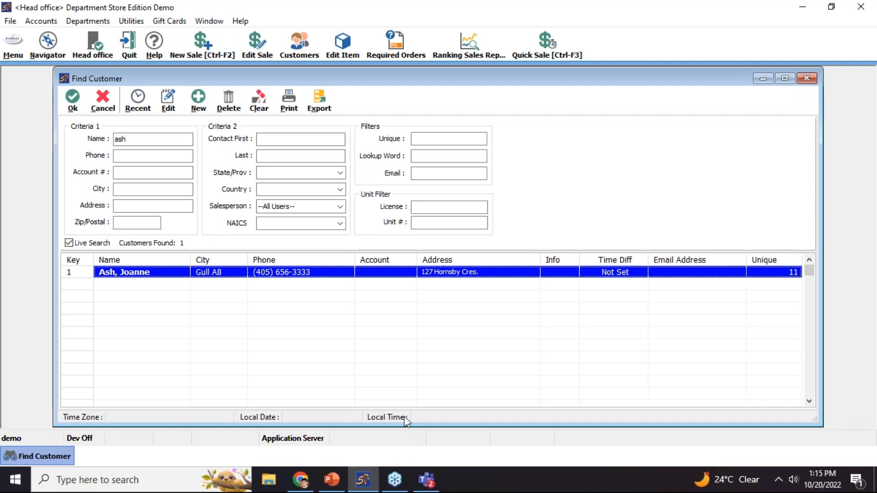
Start the PowerPoint slide show and advance to the next slide
{"action": "left_click", "coordinate": [334, 481]}
{"action": "key", "text": "shift+F5"}
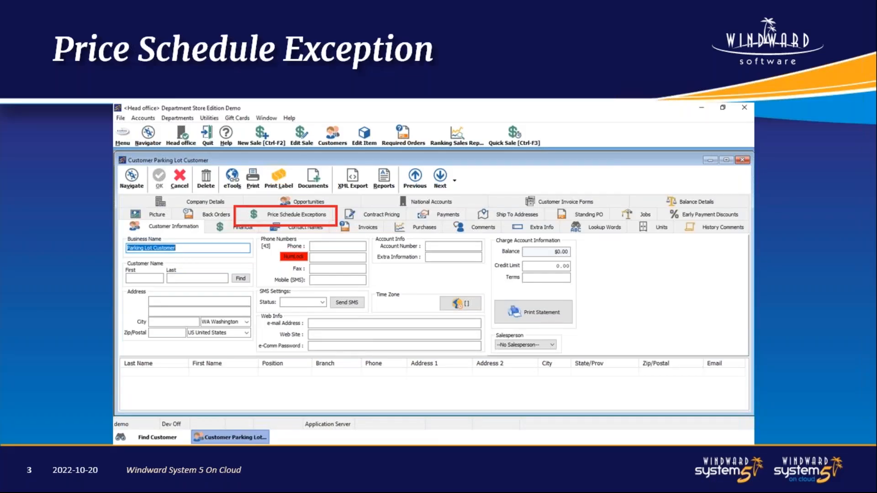
{"action": "key", "text": "Right"}
{"action": "key", "text": "Right"}
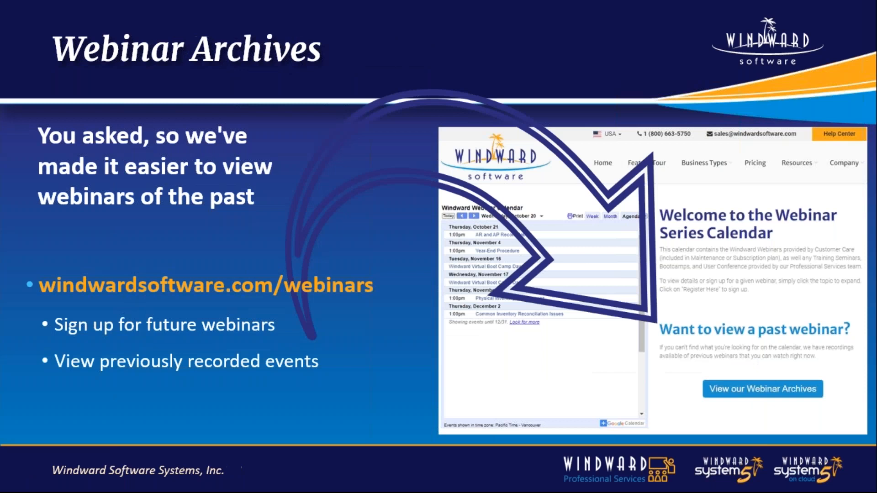